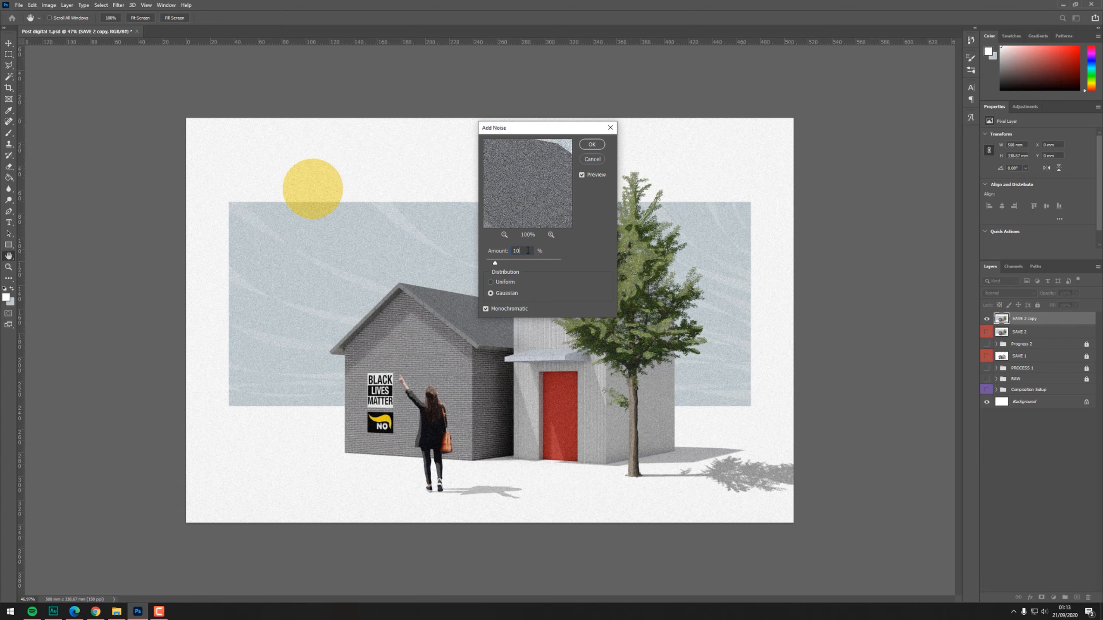
Apply 10% monochromatic Gaussian noise to the SAVE 2 copy layer and inspect the grain.
{"action": "left_click", "coordinate": [592, 144]}
{"action": "key", "text": "v"}
{"action": "scroll", "coordinate": [471, 451], "scroll_direction": "up", "scroll_amount": 5}
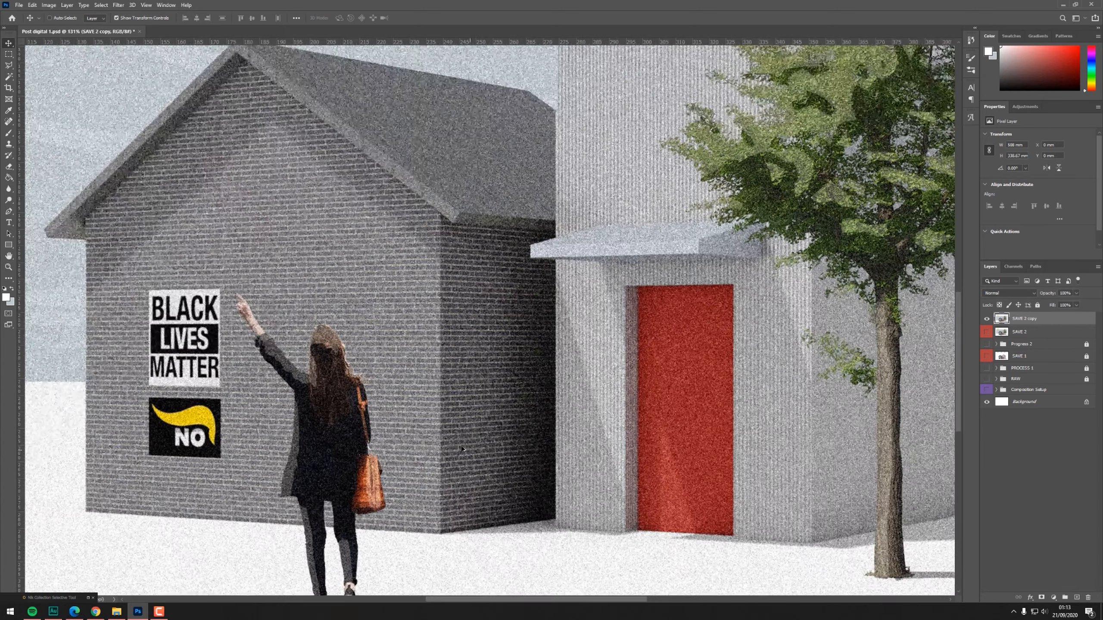
{"action": "scroll", "coordinate": [448, 442], "scroll_direction": "down", "scroll_amount": 5}
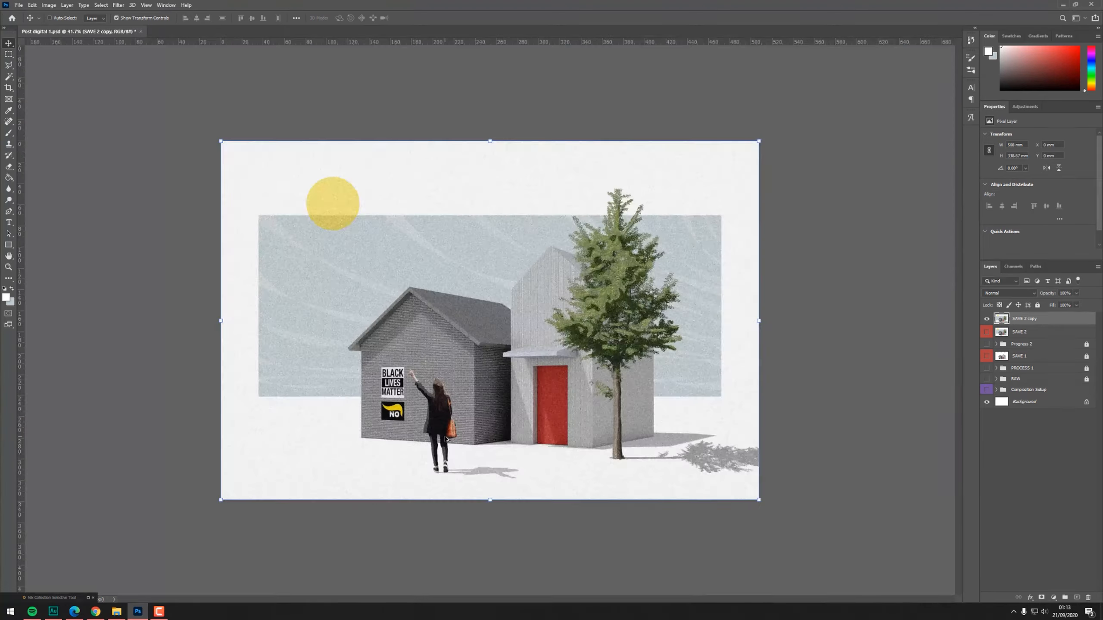
Show the SAVE 2 layer beneath and compare it with the noisy copy by switching the copy's visibility off and on.
{"action": "left_click", "coordinate": [986, 319]}
{"action": "left_click", "coordinate": [987, 332]}
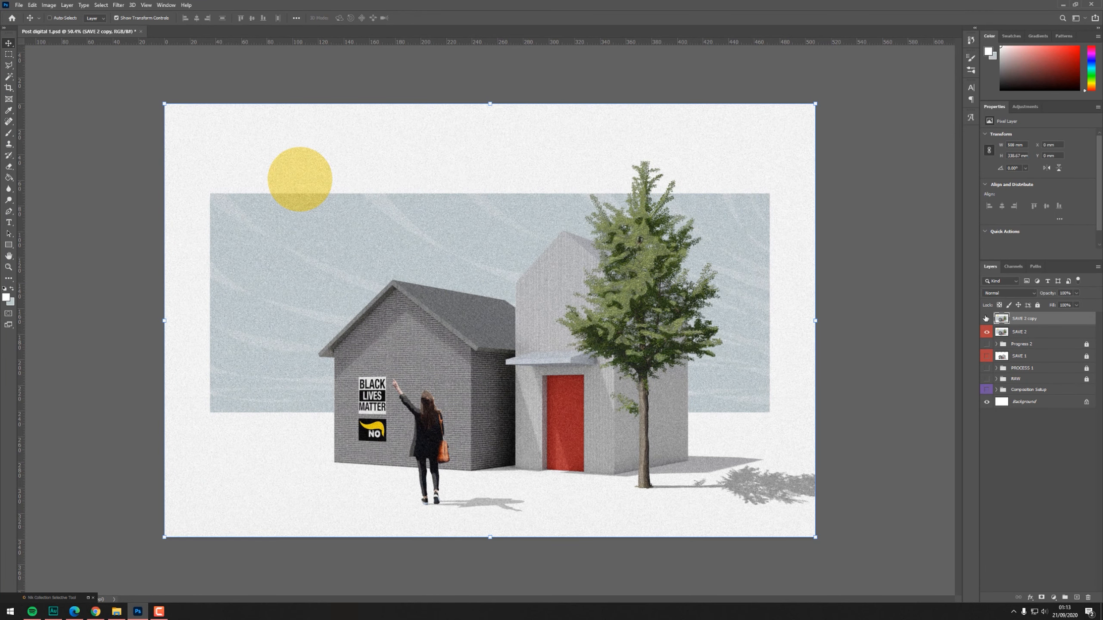
{"action": "left_click", "coordinate": [986, 318]}
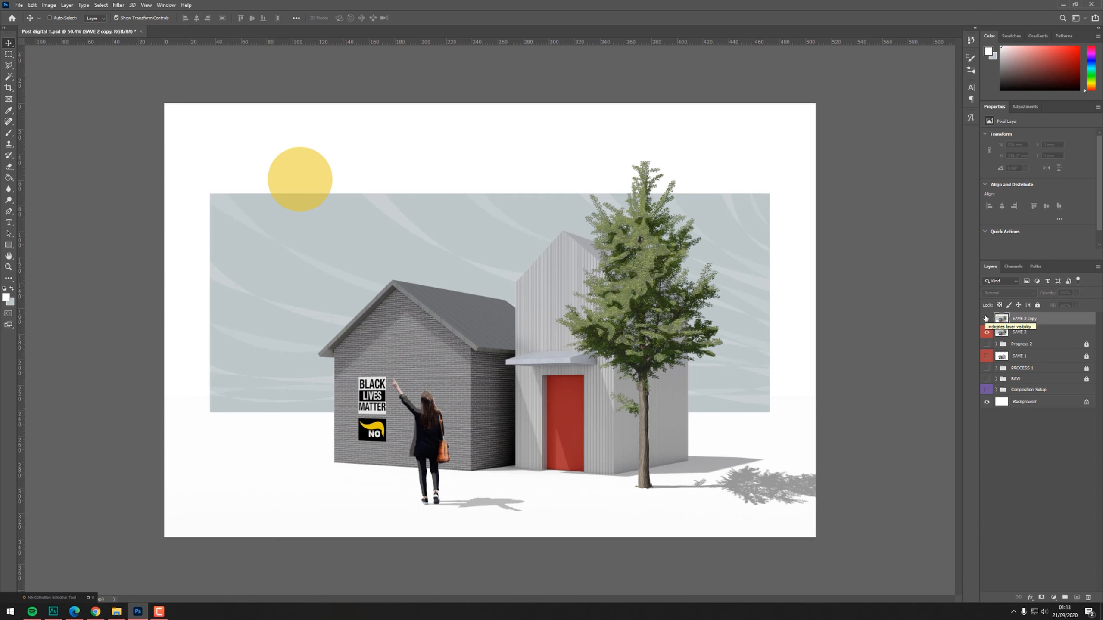
{"action": "left_click", "coordinate": [986, 318]}
{"action": "left_click", "coordinate": [985, 318]}
{"action": "left_click", "coordinate": [986, 319]}
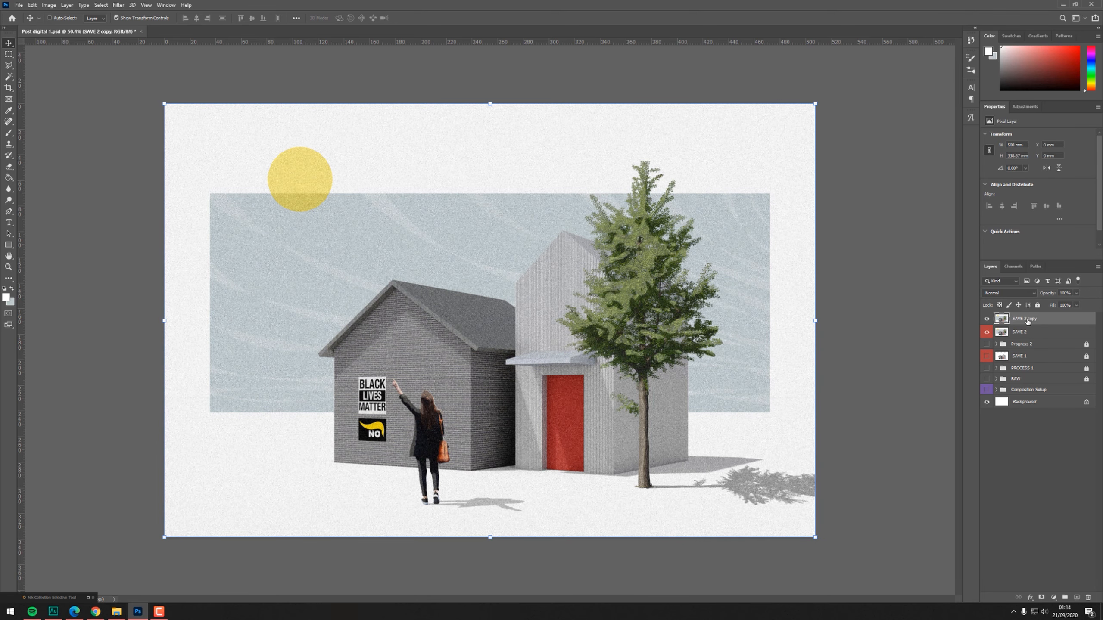
Duplicate the noisy SAVE 2 copy layer and rename the lower of the two layers as Noise.
{"action": "key", "text": "ctrl+j"}
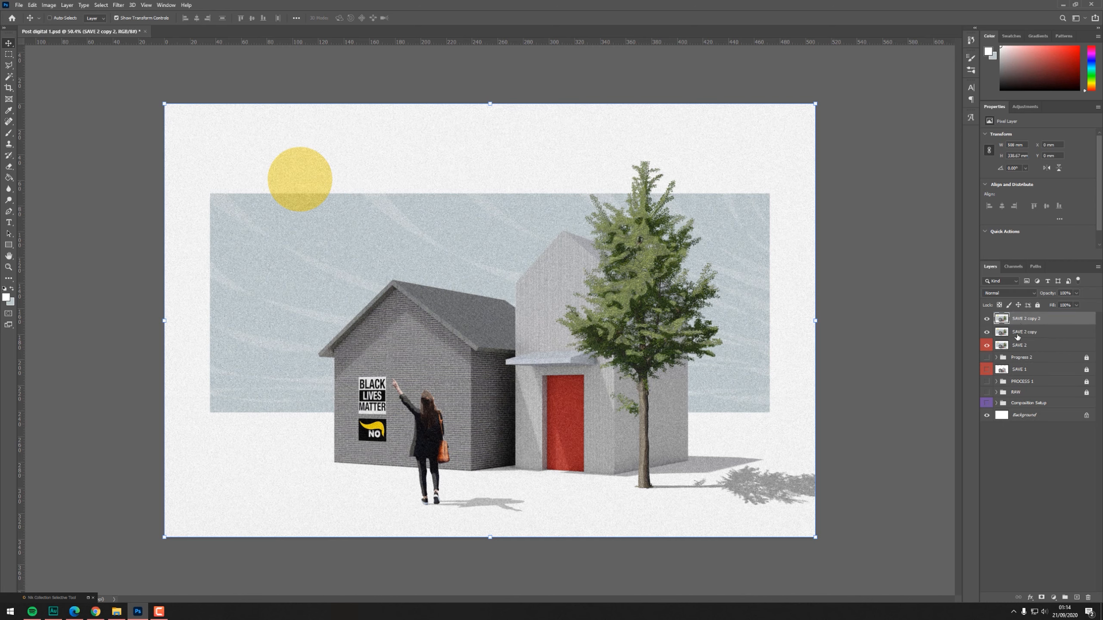
{"action": "double_click", "coordinate": [1016, 332]}
{"action": "type", "text": "Noise"}
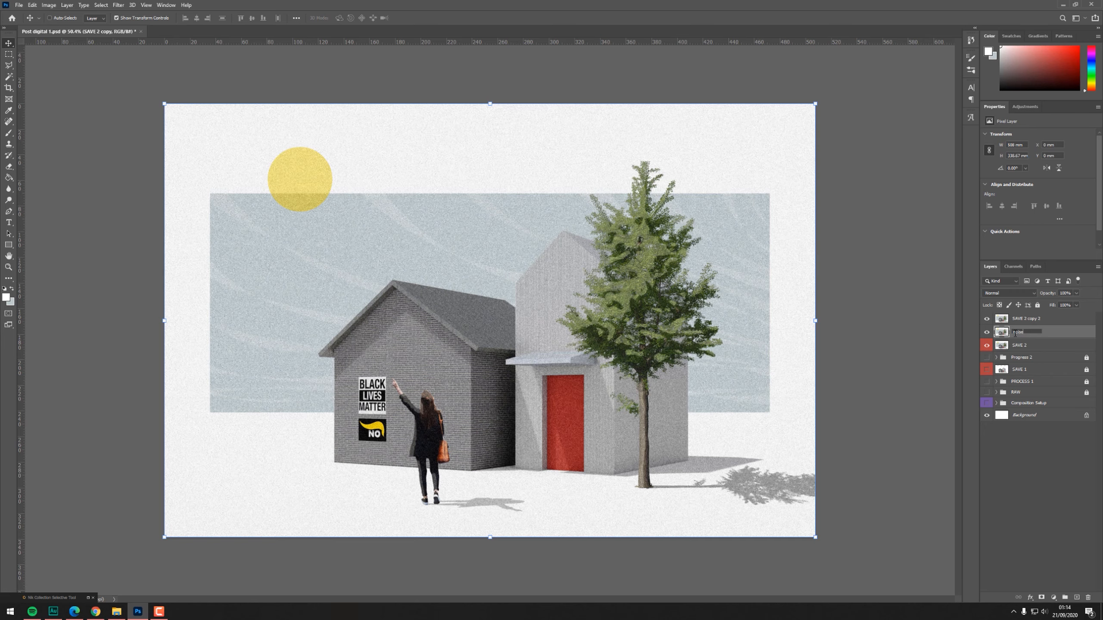
{"action": "key", "text": "Return"}
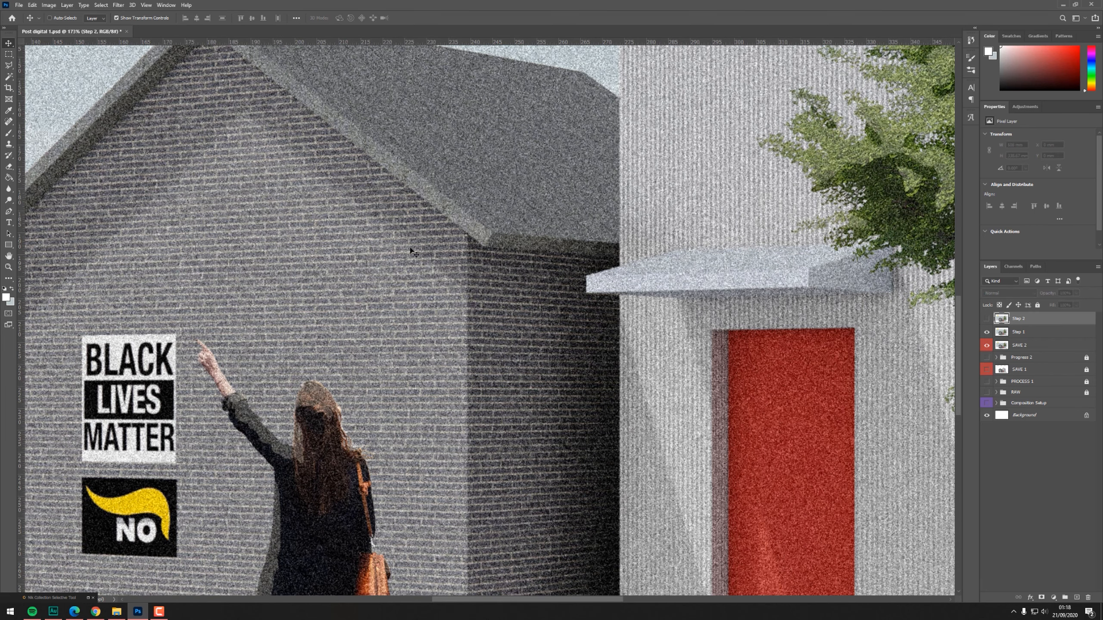
Make the Step 2 layer visible and fit the whole collage in view.
{"action": "left_click", "coordinate": [987, 318]}
{"action": "key", "text": "ctrl+0"}
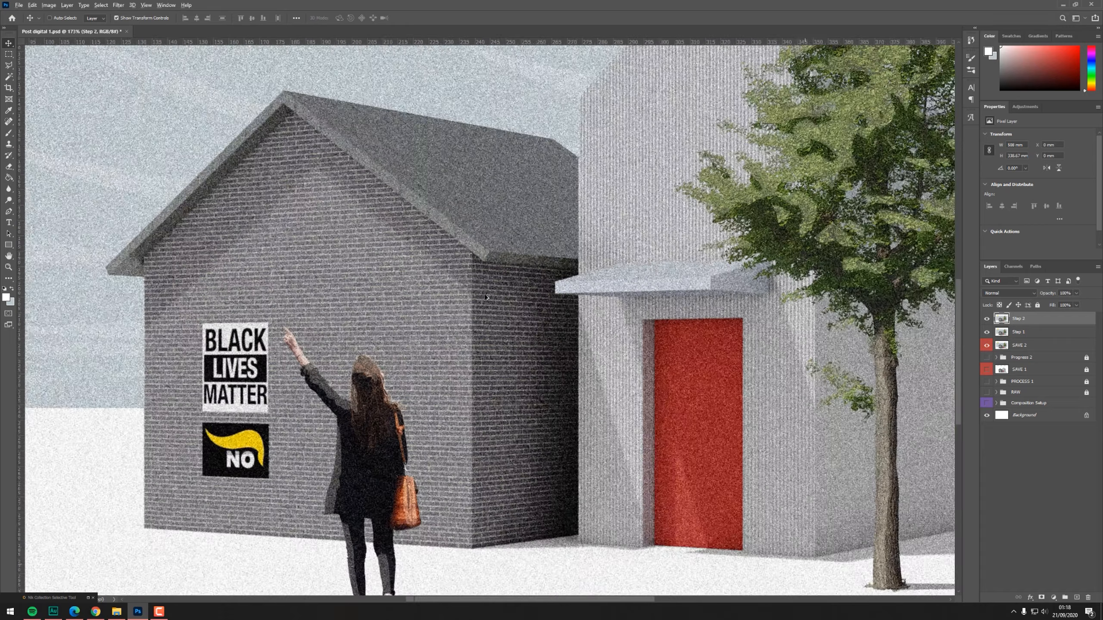
{"action": "scroll", "coordinate": [516, 332], "scroll_direction": "down", "scroll_amount": 3}
{"action": "key", "text": "ctrl+0"}
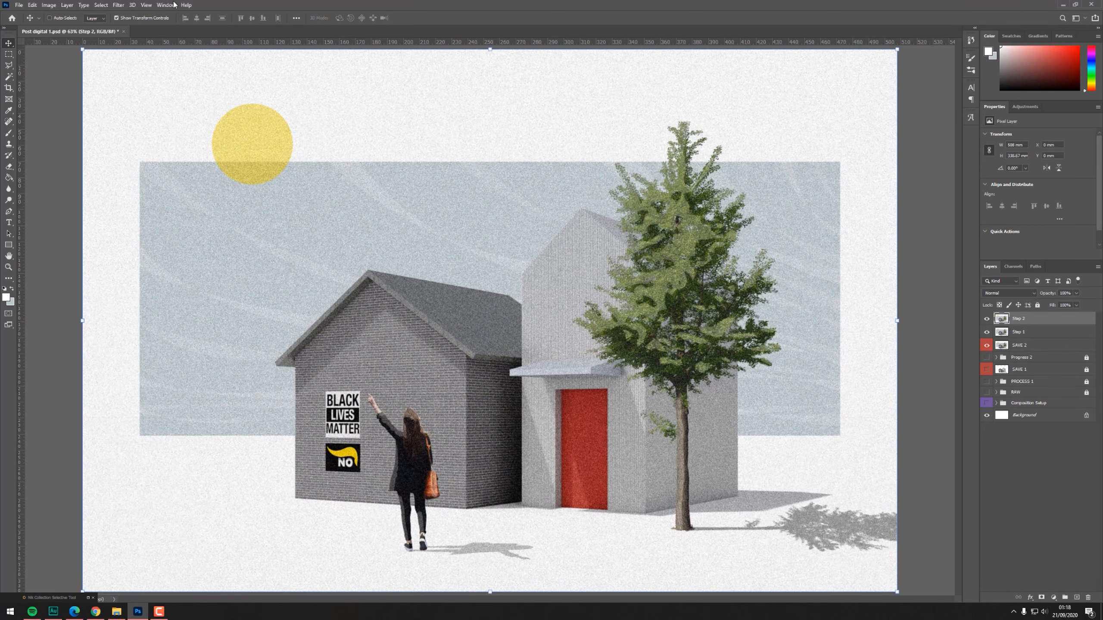
Apply the Film Grain filter to the Step 2 layer with Grain 5, Highlight Area 5 and Intensity 8.
{"action": "left_click", "coordinate": [118, 6]}
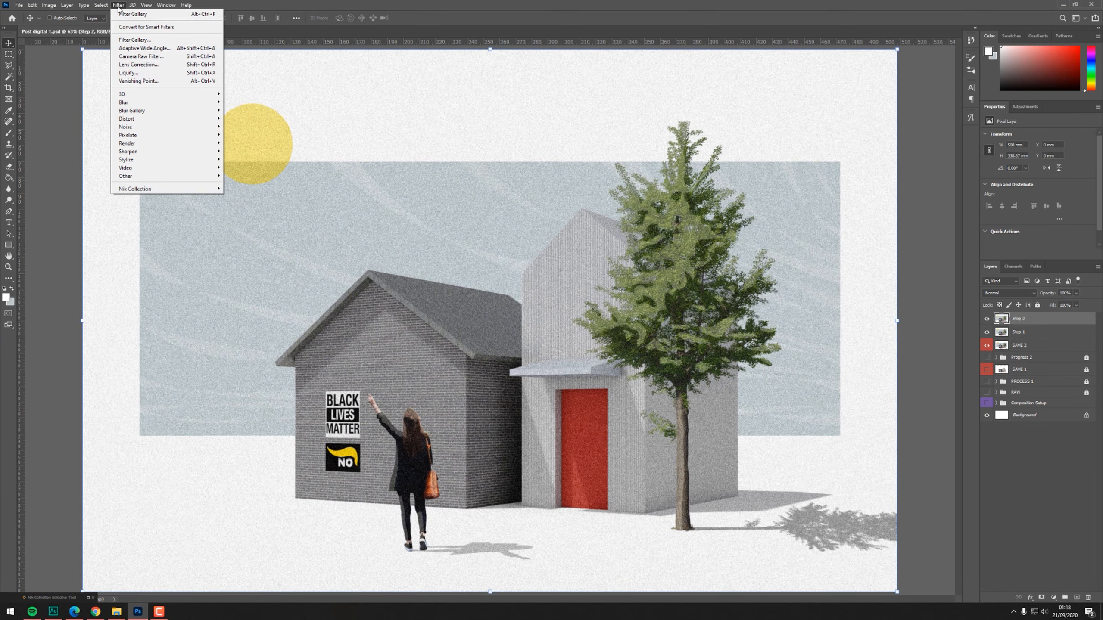
{"action": "left_click", "coordinate": [131, 40]}
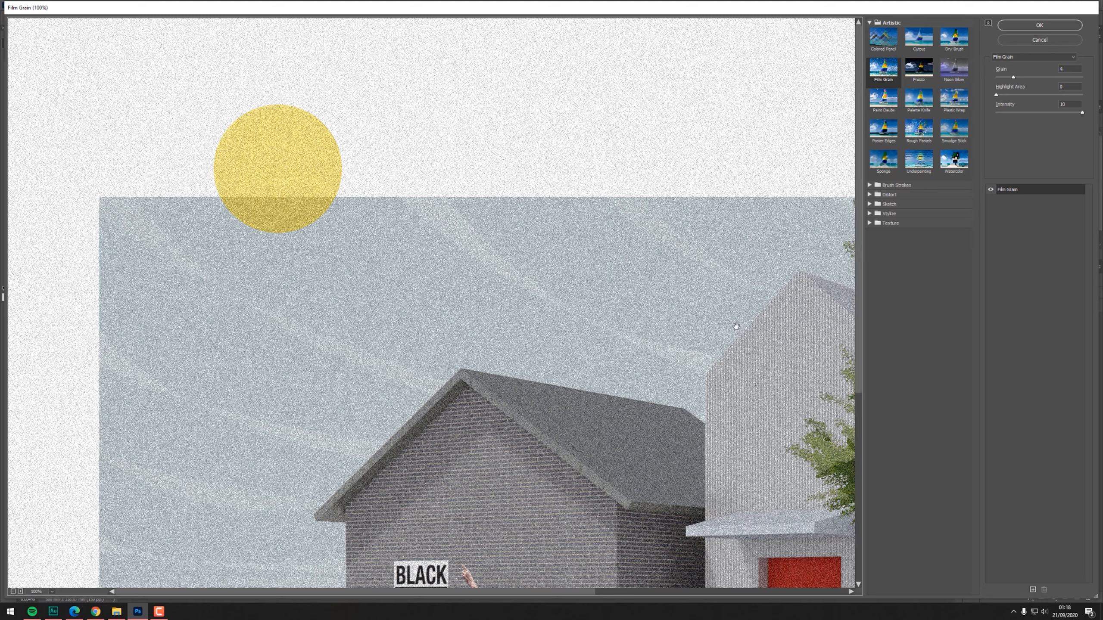
{"action": "left_click_drag", "start_coordinate": [738, 319], "coordinate": [609, 29]}
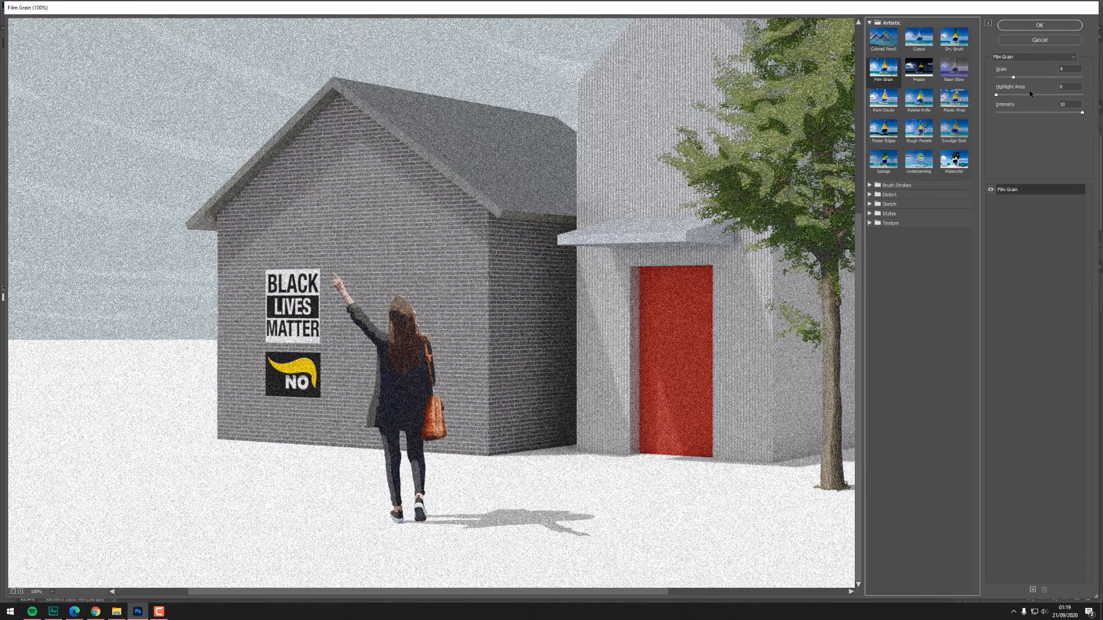
{"action": "mouse_move", "coordinate": [1013, 77]}
{"action": "left_mouse_down"}
{"action": "mouse_move", "coordinate": [1031, 77]}
{"action": "mouse_move", "coordinate": [999, 76]}
{"action": "mouse_move", "coordinate": [1016, 77]}
{"action": "left_mouse_up"}
{"action": "left_click_drag", "start_coordinate": [531, 304], "coordinate": [446, 279]}
{"action": "left_click_drag", "start_coordinate": [683, 204], "coordinate": [702, 288]}
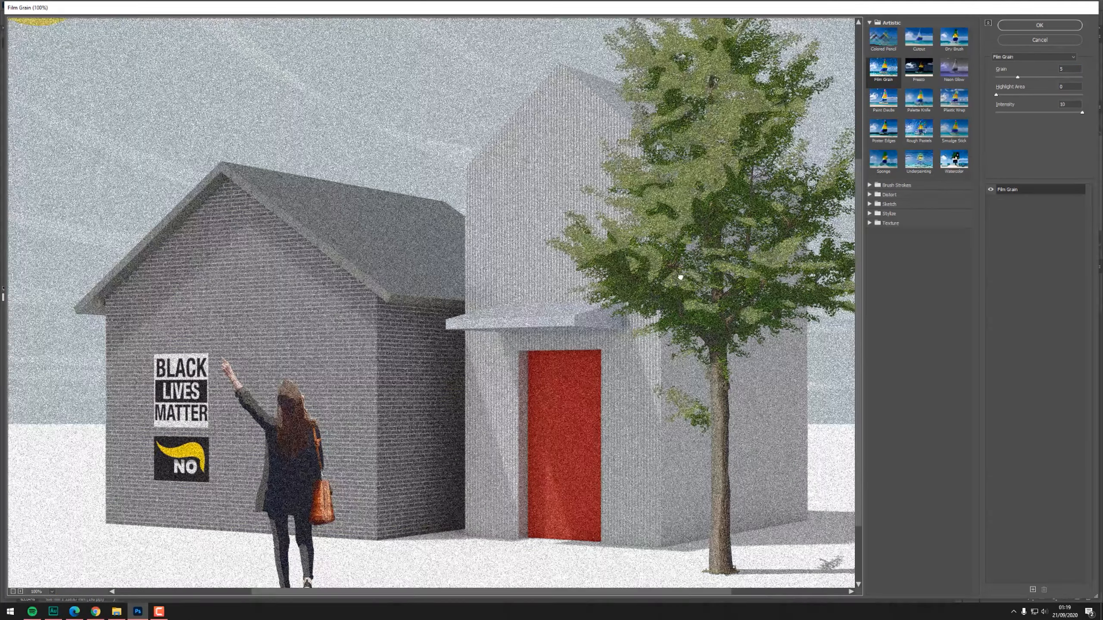
{"action": "mouse_move", "coordinate": [996, 95]}
{"action": "left_mouse_down"}
{"action": "mouse_move", "coordinate": [1063, 113]}
{"action": "mouse_move", "coordinate": [1017, 95]}
{"action": "left_mouse_up"}
{"action": "left_click", "coordinate": [1037, 112]}
{"action": "key", "text": "ctrl+minus"}
{"action": "left_click_drag", "start_coordinate": [1017, 78], "coordinate": [1016, 78]}
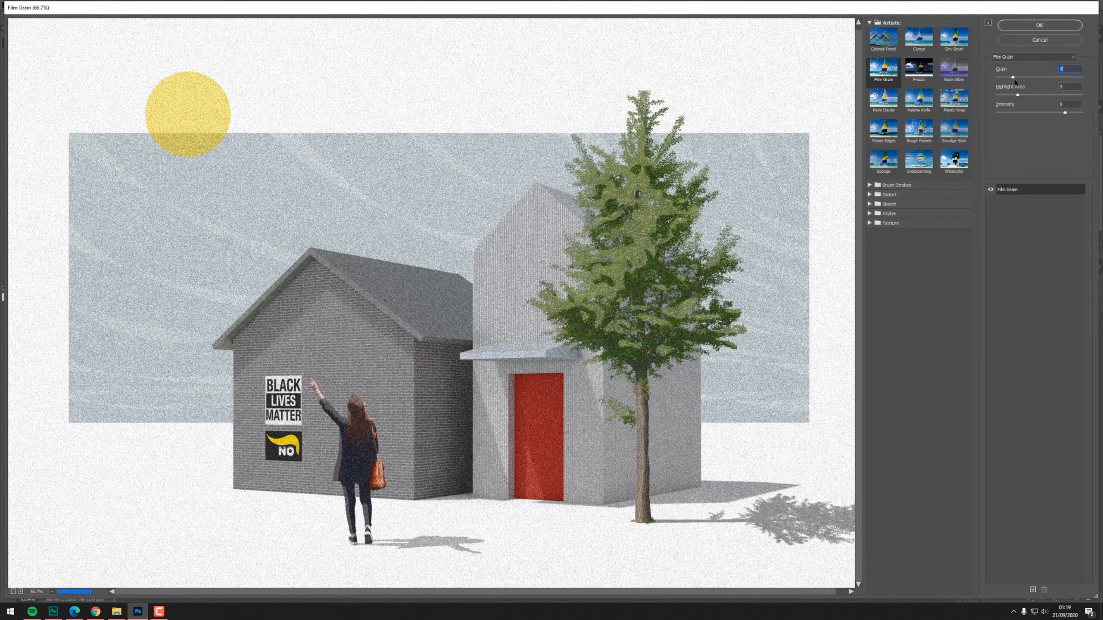
{"action": "left_click", "coordinate": [1039, 24]}
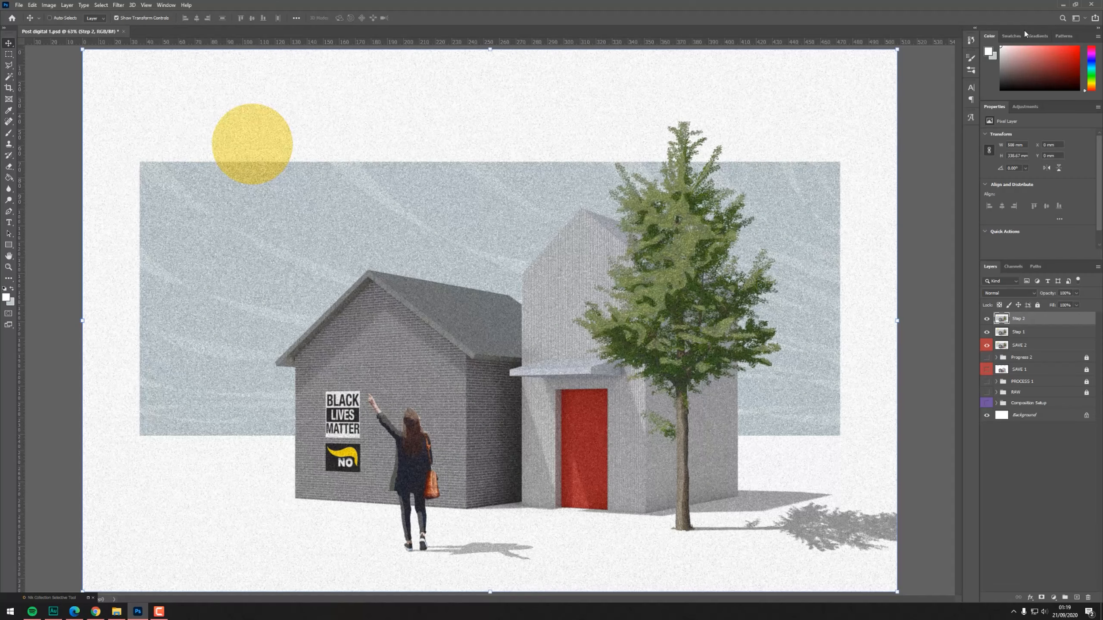
Duplicate the Step 2 layer as Step 3 and preview the Spatter brush-stroke filter on the duplicate.
{"action": "key", "text": "ctrl+j"}
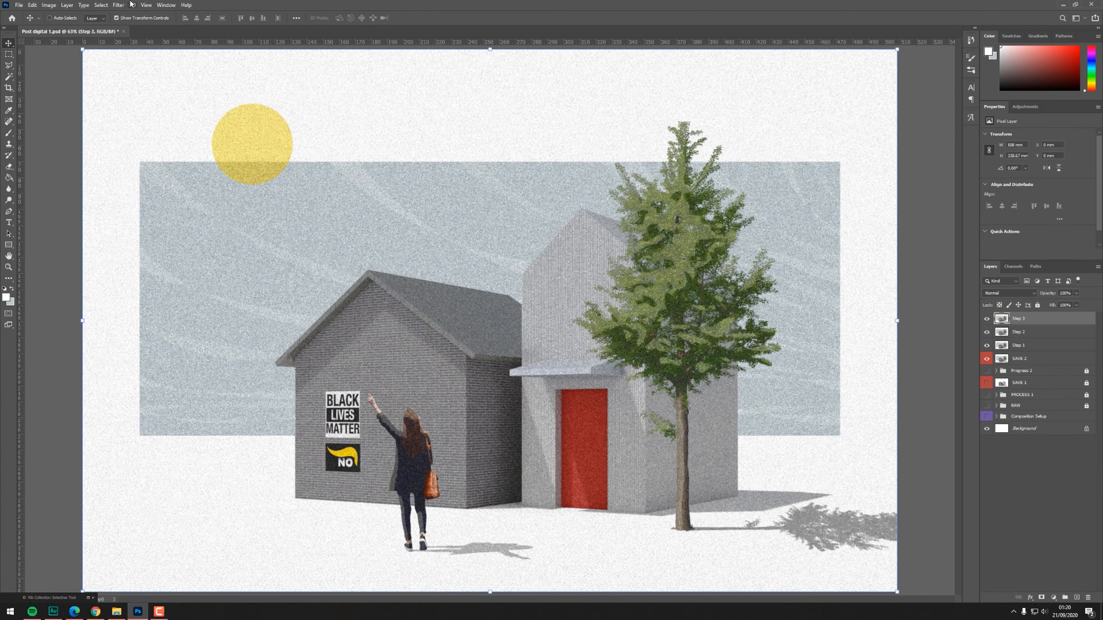
{"action": "left_click", "coordinate": [119, 5]}
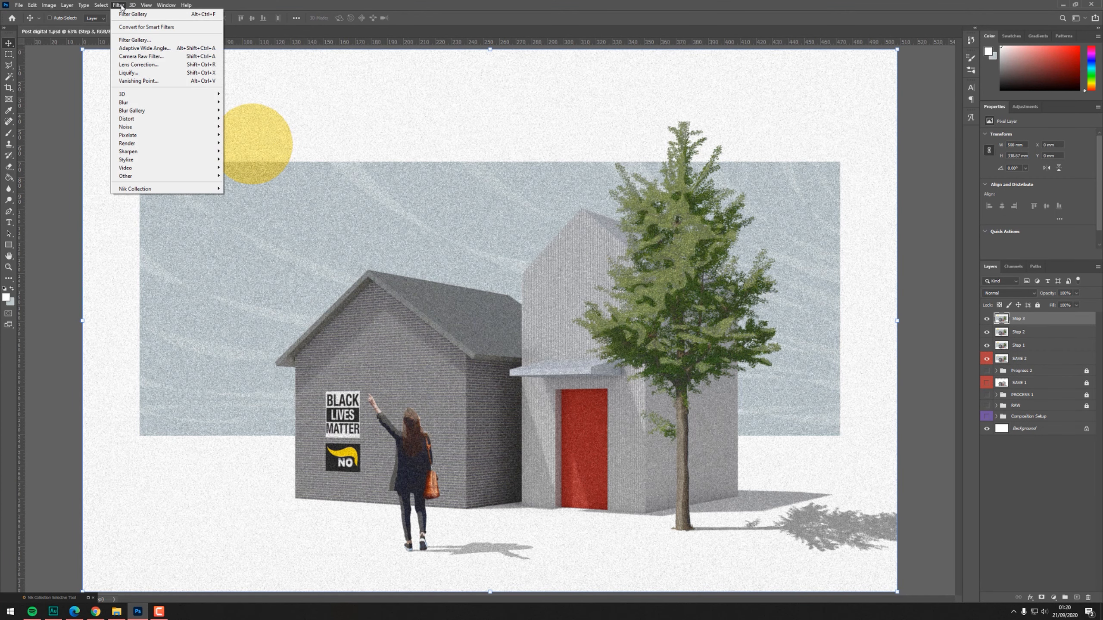
{"action": "left_click", "coordinate": [134, 39]}
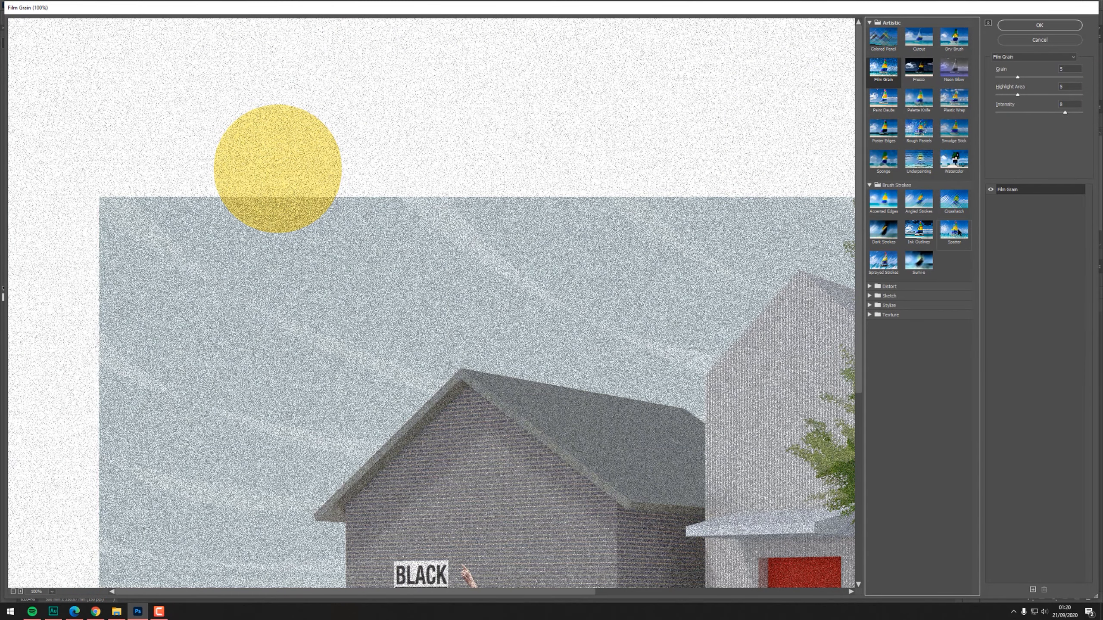
{"action": "left_click", "coordinate": [958, 229]}
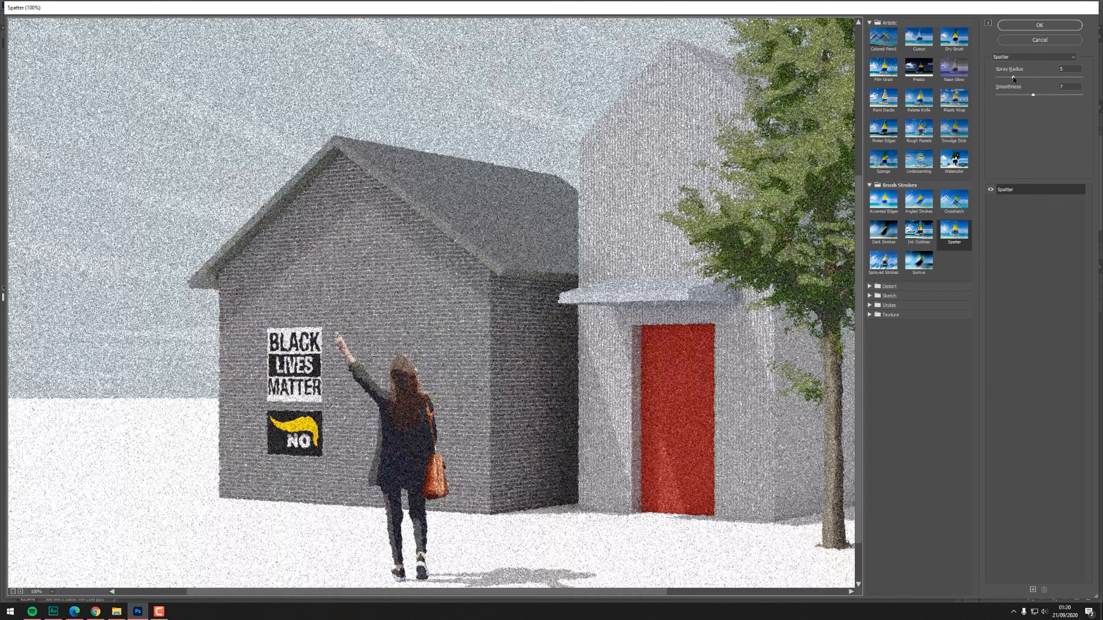
{"action": "left_click_drag", "start_coordinate": [698, 297], "coordinate": [588, 399]}
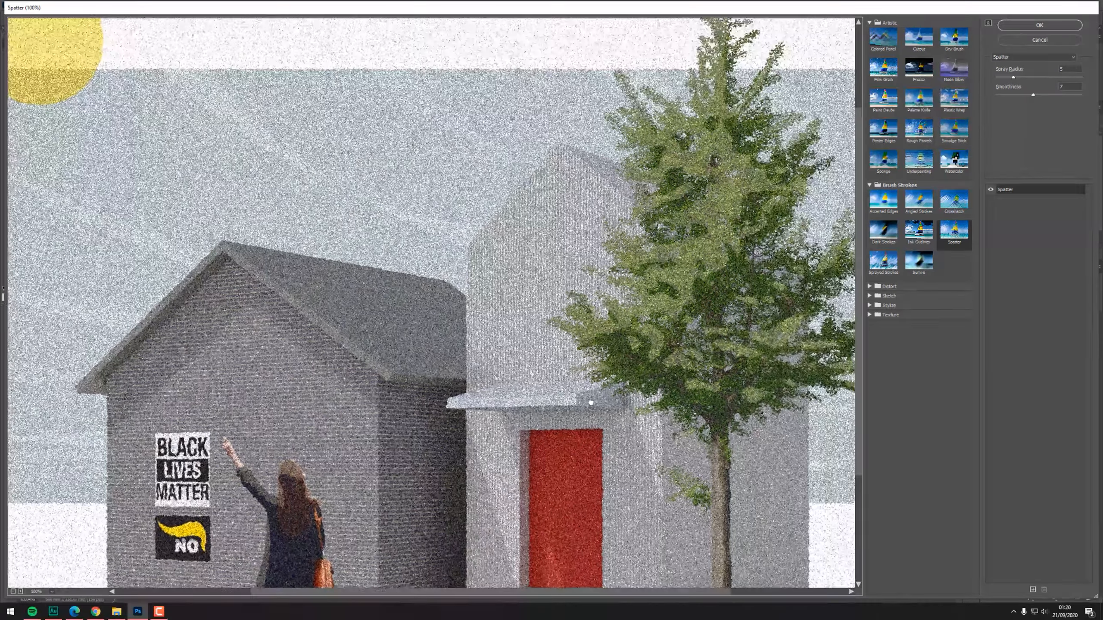
{"action": "left_click_drag", "start_coordinate": [635, 328], "coordinate": [572, 228]}
{"action": "left_click_drag", "start_coordinate": [411, 417], "coordinate": [552, 359]}
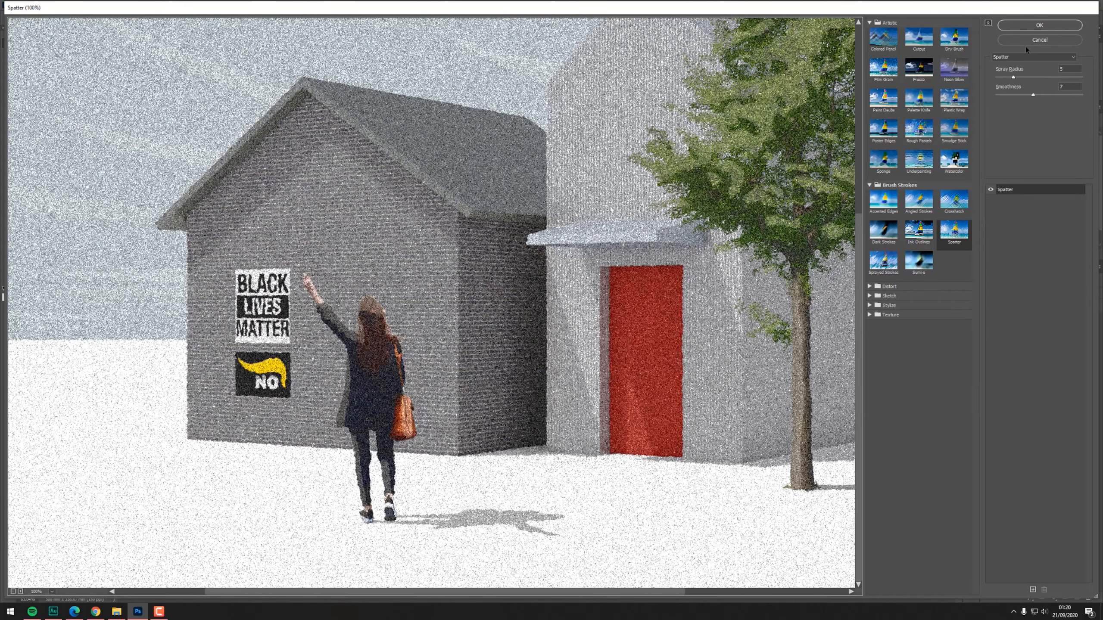
Set the Spatter filter's Spray Radius to 4 and Smoothness to 12, and apply it to the Step 3 layer.
{"action": "left_click_drag", "start_coordinate": [1018, 76], "coordinate": [1045, 74]}
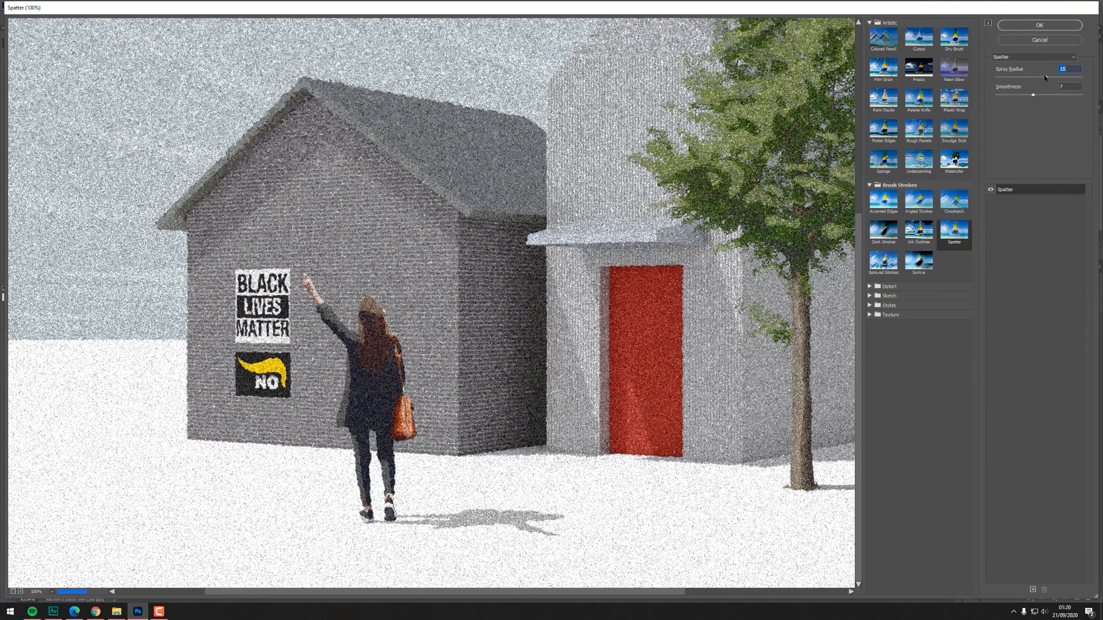
{"action": "left_click_drag", "start_coordinate": [1046, 74], "coordinate": [1006, 72]}
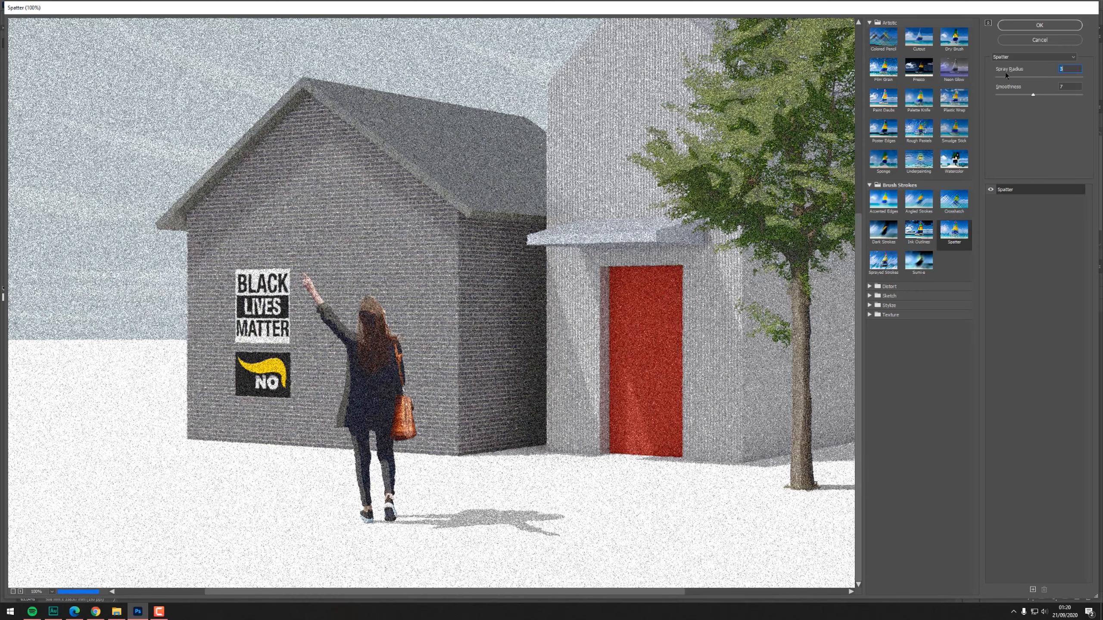
{"action": "left_click_drag", "start_coordinate": [1005, 74], "coordinate": [1002, 73]}
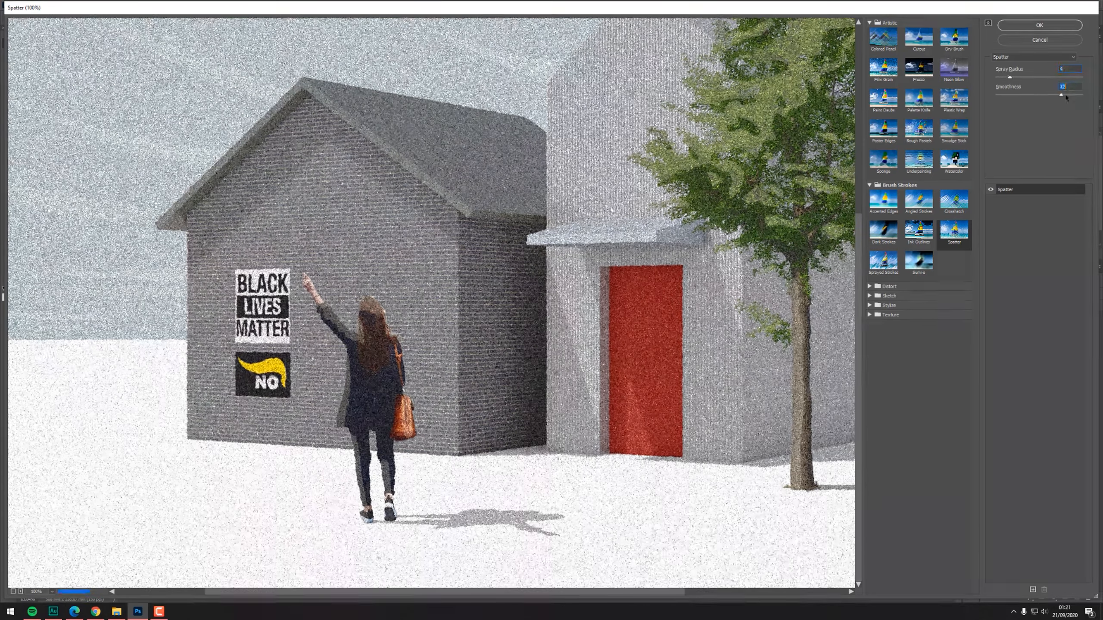
{"action": "key", "text": "Return"}
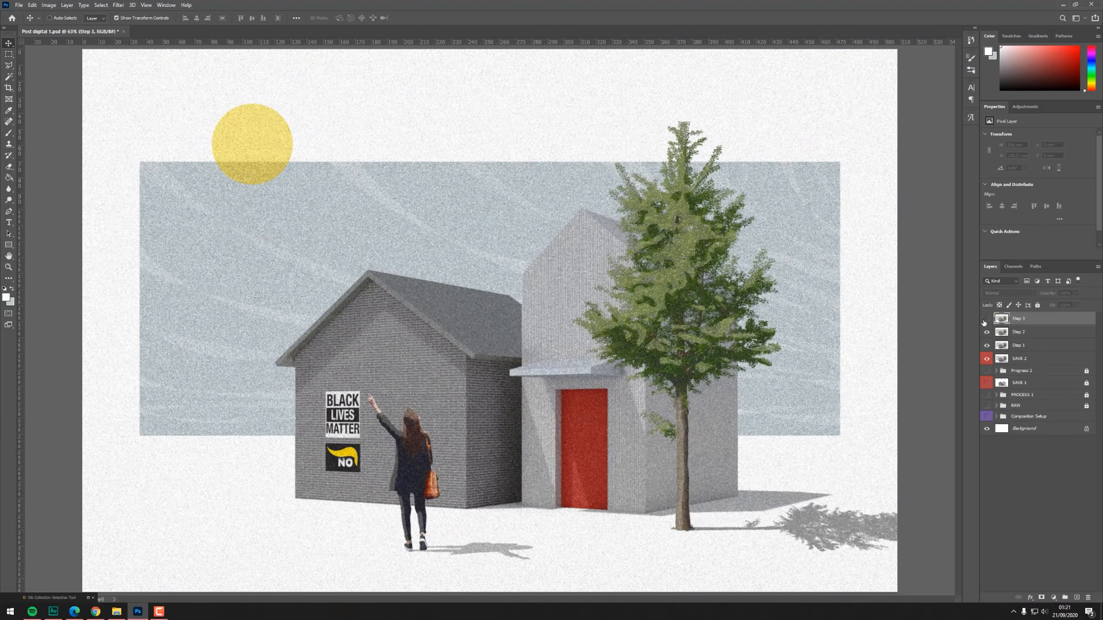
Compare the Step 1, Step 2 and Step 3 effects with the unfiltered SAVE 2 layer by switching layer visibility.
{"action": "left_click", "coordinate": [984, 320]}
{"action": "left_click", "coordinate": [984, 320]}
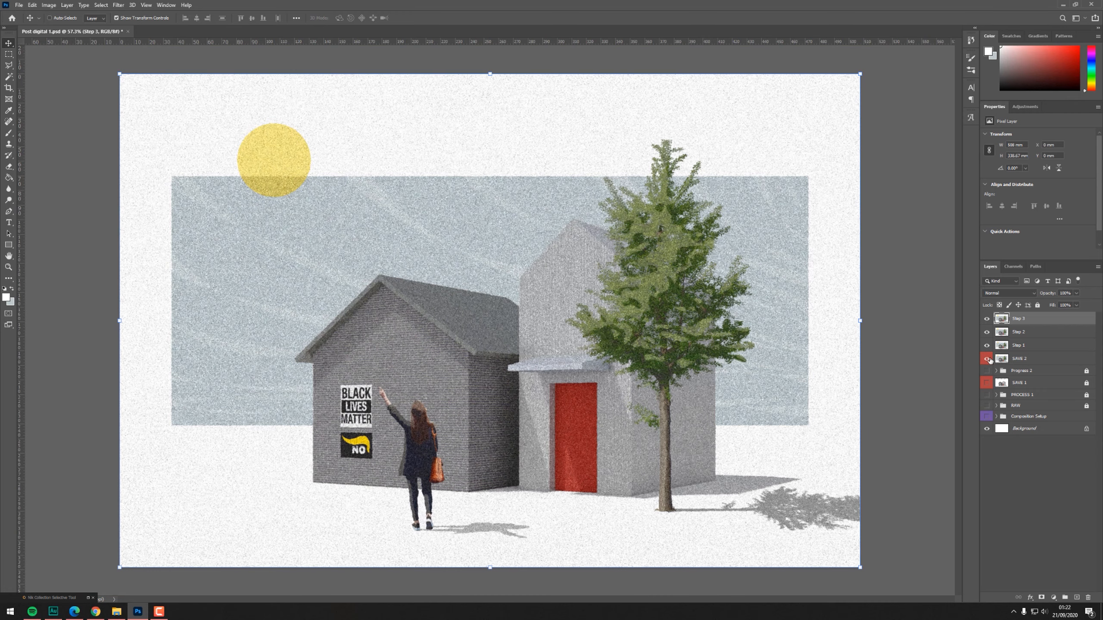
{"action": "left_click", "coordinate": [987, 358], "text": "alt"}
{"action": "left_click", "coordinate": [987, 358], "text": "alt"}
{"action": "left_click", "coordinate": [987, 358], "text": "alt"}
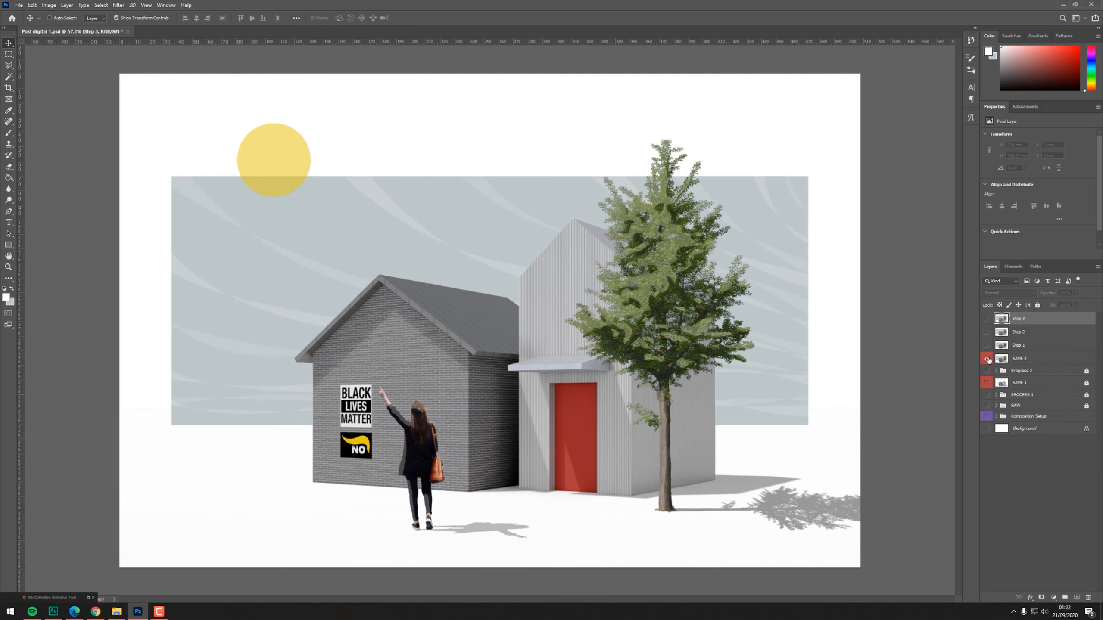
{"action": "left_click", "coordinate": [987, 358], "text": "alt"}
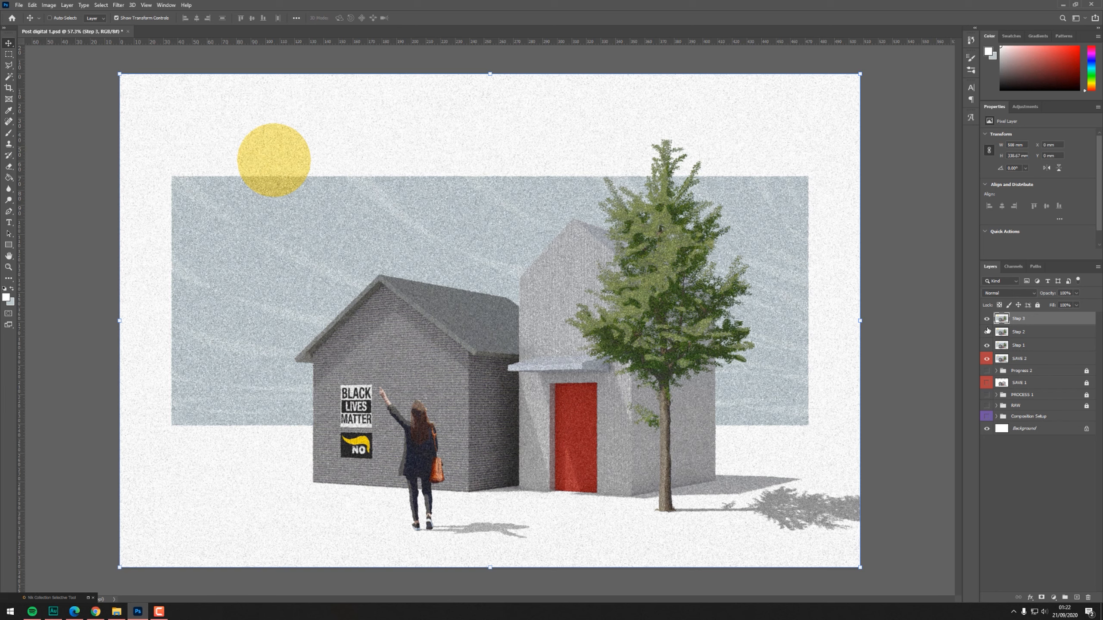
{"action": "left_click_drag", "start_coordinate": [987, 332], "coordinate": [987, 320]}
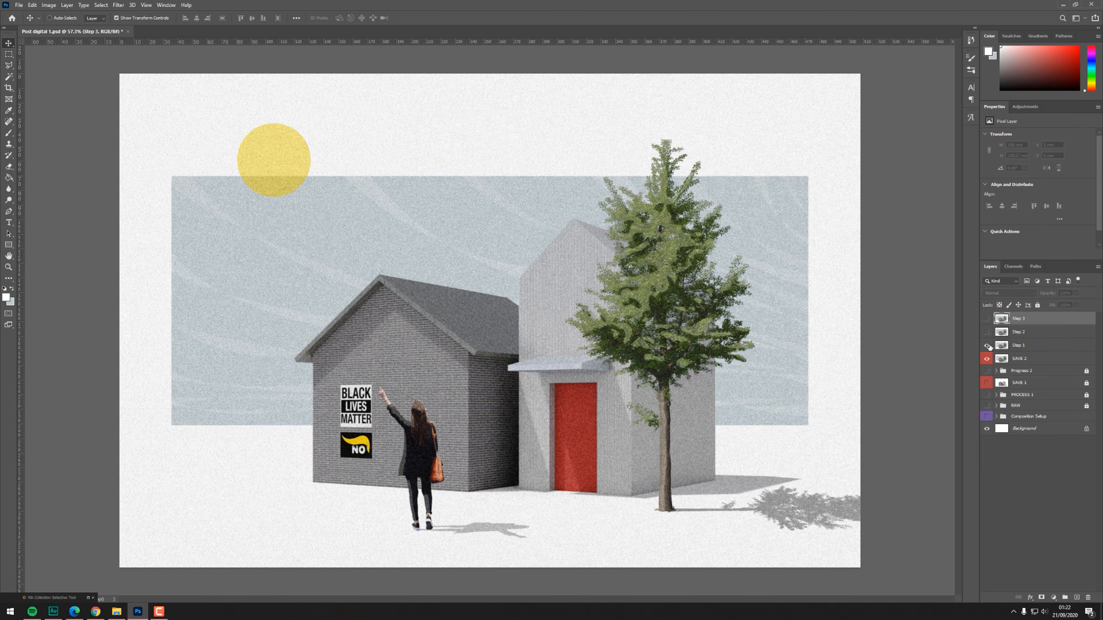
{"action": "left_click_drag", "start_coordinate": [987, 332], "coordinate": [987, 319]}
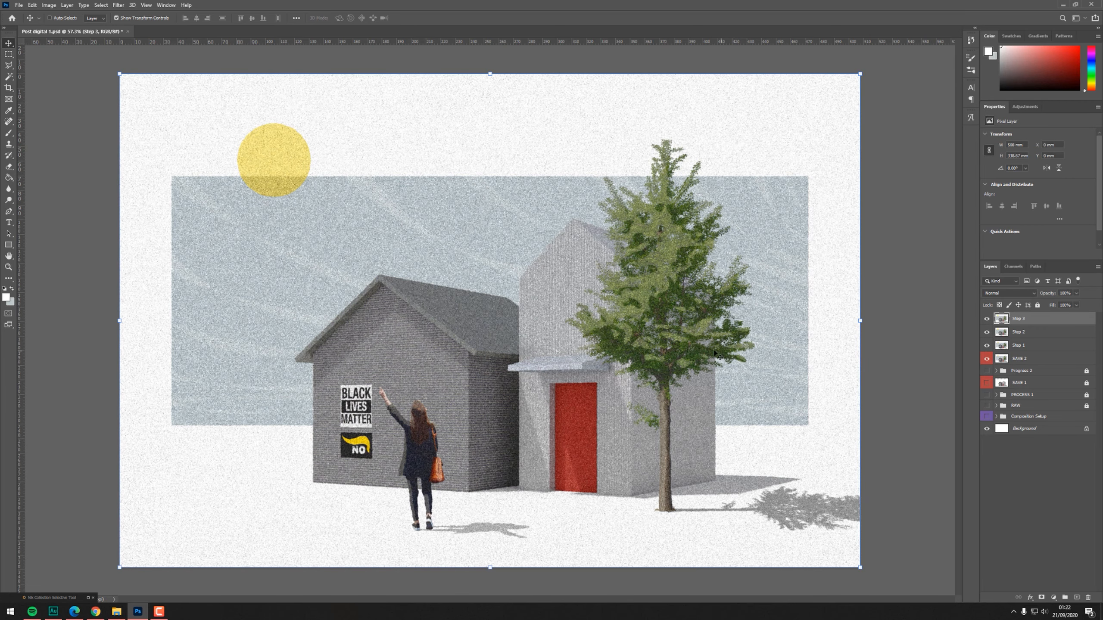
Switch to File Explorer and preview the watercolor-paper image from the Post digital collage folder.
{"action": "left_click", "coordinate": [114, 616]}
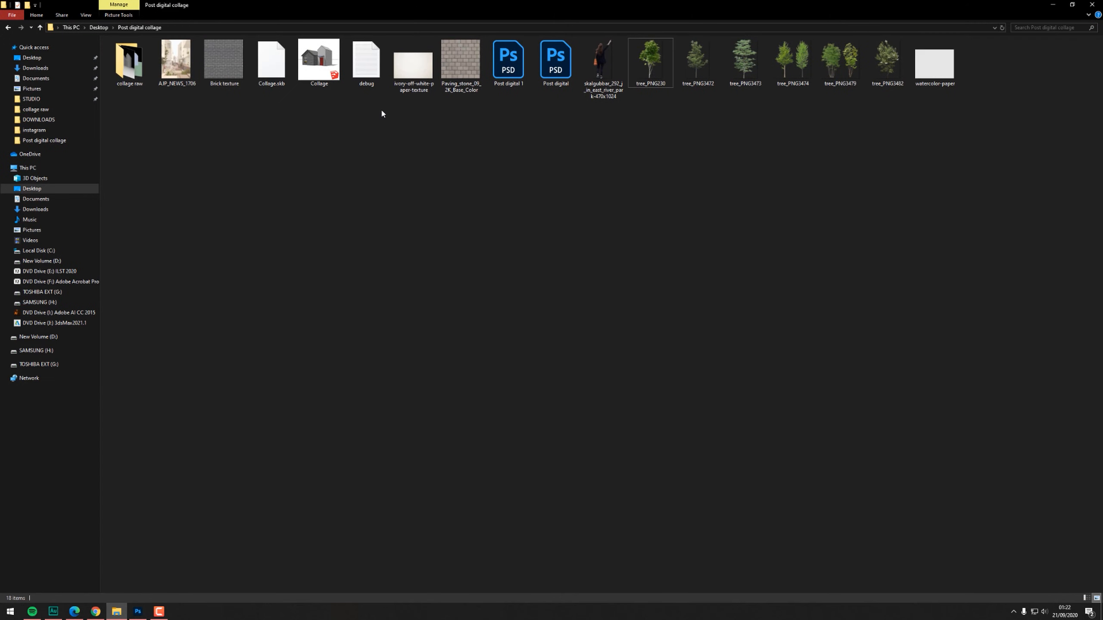
{"action": "left_click", "coordinate": [932, 65]}
{"action": "double_click", "coordinate": [933, 65]}
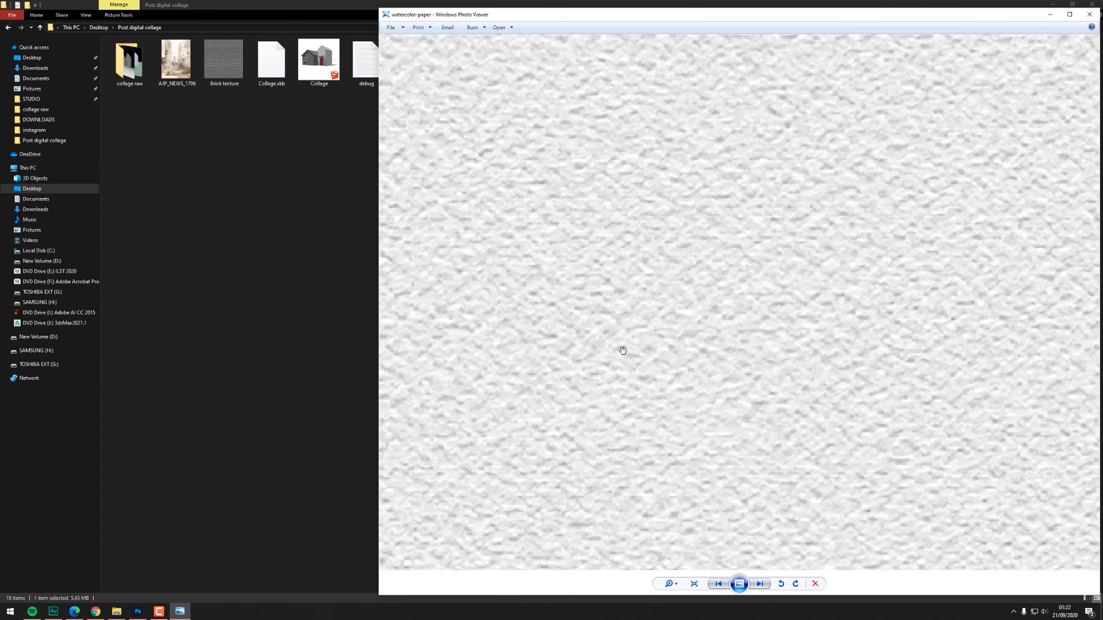
{"action": "left_click", "coordinate": [1089, 14]}
Place the watercolor-paper image over the collage, enlarge it to cover the whole canvas, and set its blend mode to Multiply.
{"action": "left_click_drag", "start_coordinate": [147, 603], "coordinate": [410, 307]}
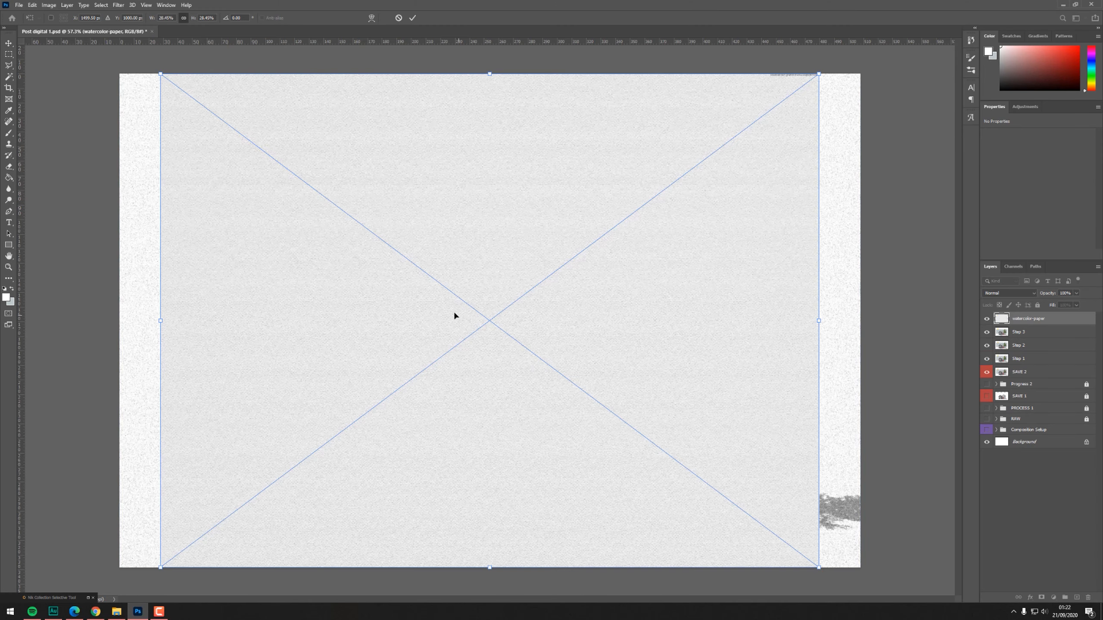
{"action": "scroll", "coordinate": [407, 295], "scroll_direction": "down", "scroll_amount": 4}
{"action": "scroll", "coordinate": [408, 299], "scroll_direction": "down", "scroll_amount": 2}
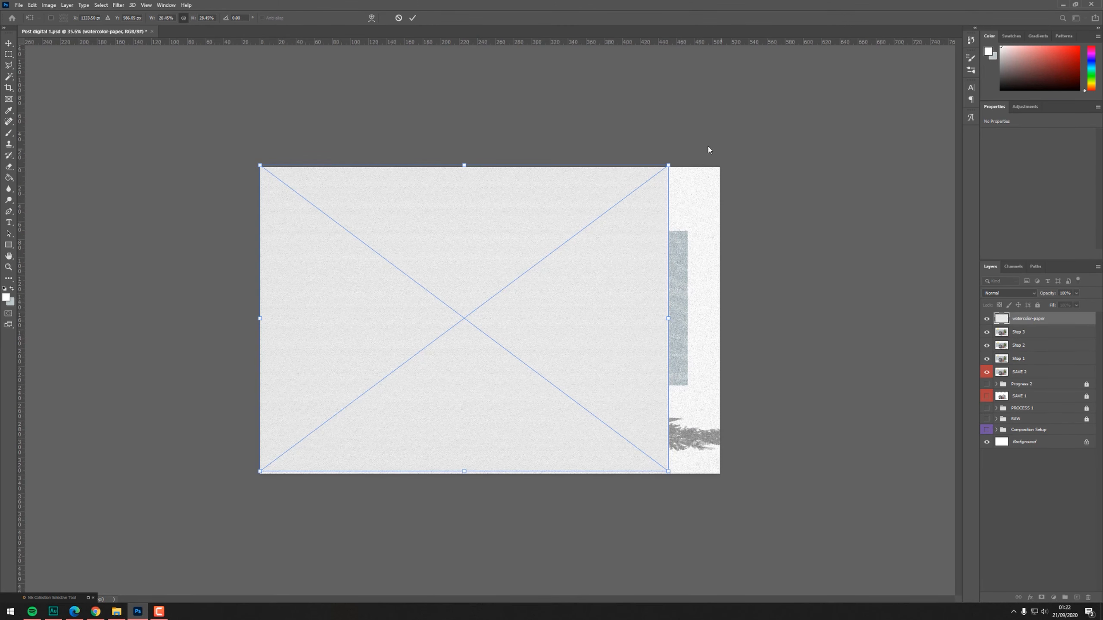
{"action": "left_click_drag", "start_coordinate": [668, 164], "coordinate": [1090, 11]}
{"action": "left_click_drag", "start_coordinate": [704, 218], "coordinate": [543, 365]}
{"action": "key", "text": "Return"}
{"action": "left_click", "coordinate": [1013, 294]}
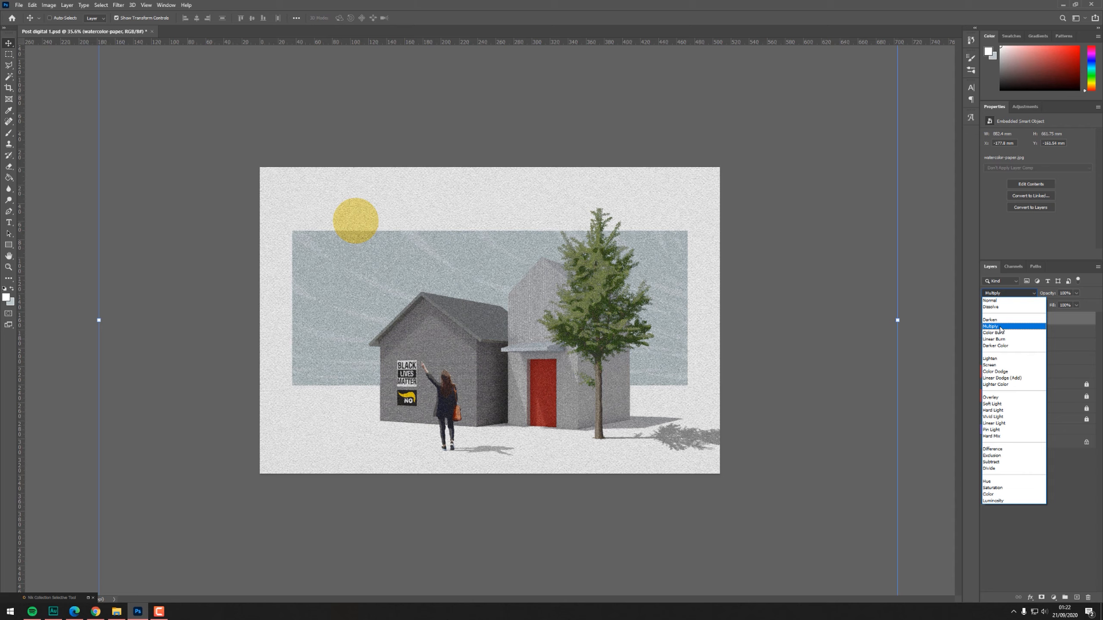
{"action": "left_click", "coordinate": [1000, 328]}
Place the ivory off-white paper texture over the canvas and desaturate it with a Hue/Saturation adjustment layer at saturation -100.
{"action": "left_click", "coordinate": [116, 611]}
{"action": "left_click_drag", "start_coordinate": [413, 64], "coordinate": [501, 344]}
{"action": "key", "text": "Return"}
{"action": "left_click", "coordinate": [1053, 597]}
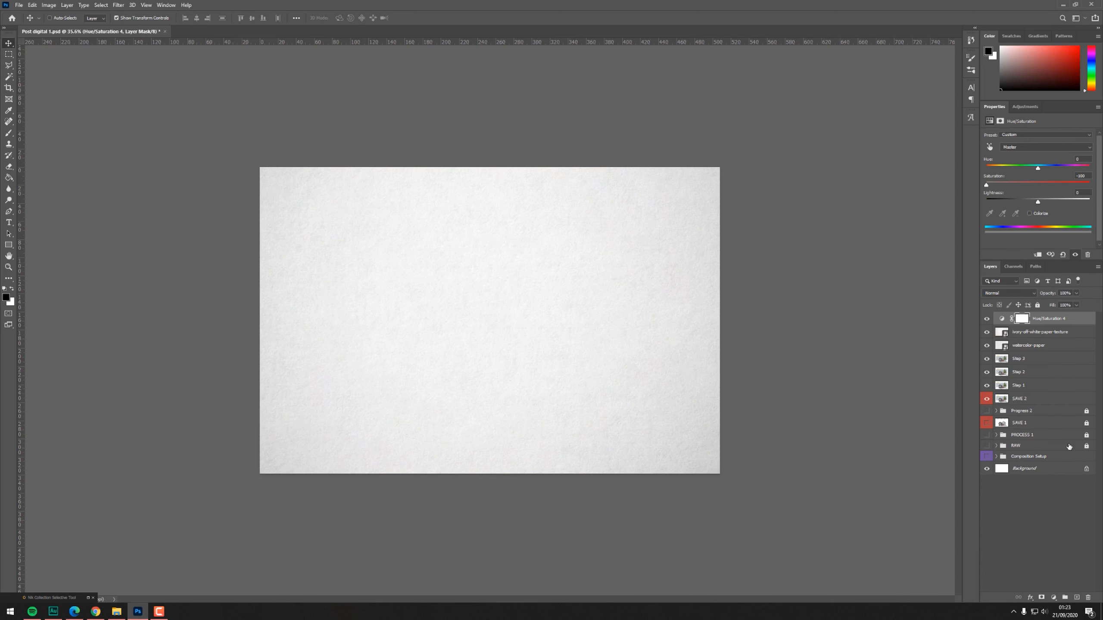
Clip the Hue/Saturation adjustment to the ivory paper texture layer and set the texture's blend mode to Multiply.
{"action": "left_click", "coordinate": [1042, 332]}
{"action": "left_click", "coordinate": [1008, 292]}
{"action": "left_click", "coordinate": [997, 327]}
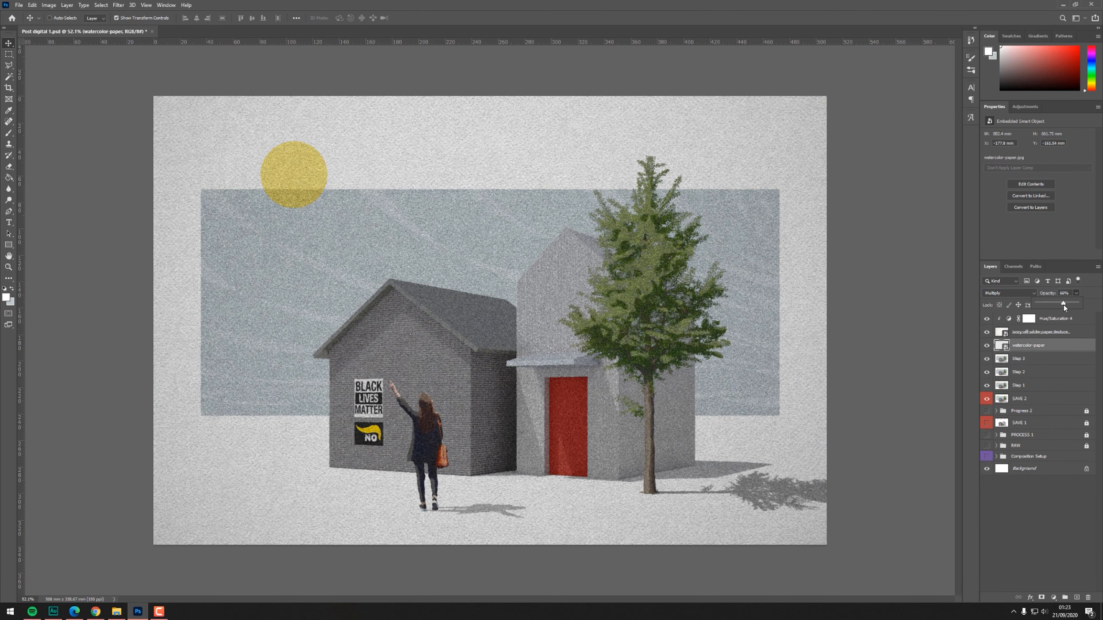
Reduce the watercolor-paper layer's opacity to 47%.
{"action": "mouse_move", "coordinate": [1063, 305]}
{"action": "left_mouse_down"}
{"action": "mouse_move", "coordinate": [1039, 305]}
{"action": "mouse_move", "coordinate": [1057, 305]}
{"action": "left_mouse_up"}
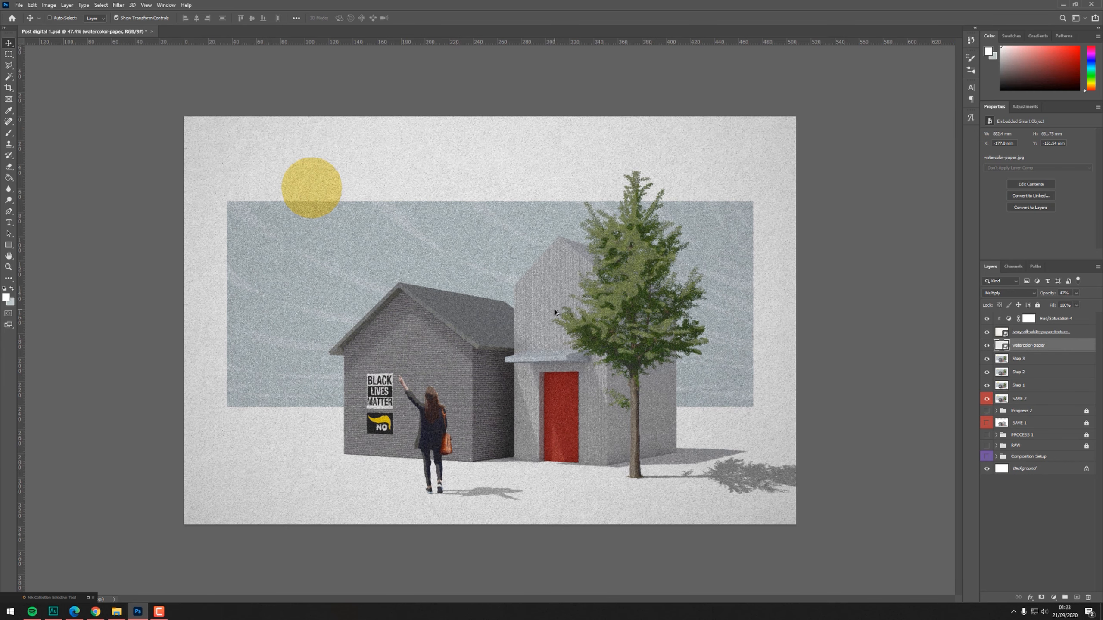
{"action": "scroll", "coordinate": [565, 314], "scroll_direction": "up", "scroll_amount": 1}
{"action": "scroll", "coordinate": [566, 314], "scroll_direction": "down", "scroll_amount": 1}
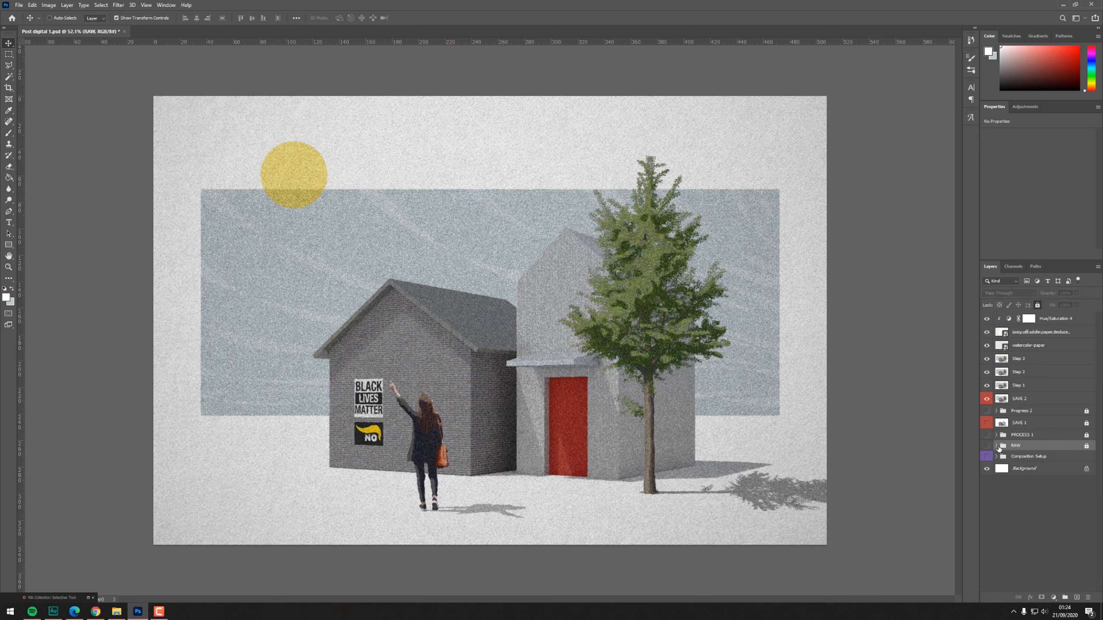
Duplicate the linework layer from the RAW group to the top of the layer stack and collapse the group.
{"action": "left_click", "coordinate": [996, 447]}
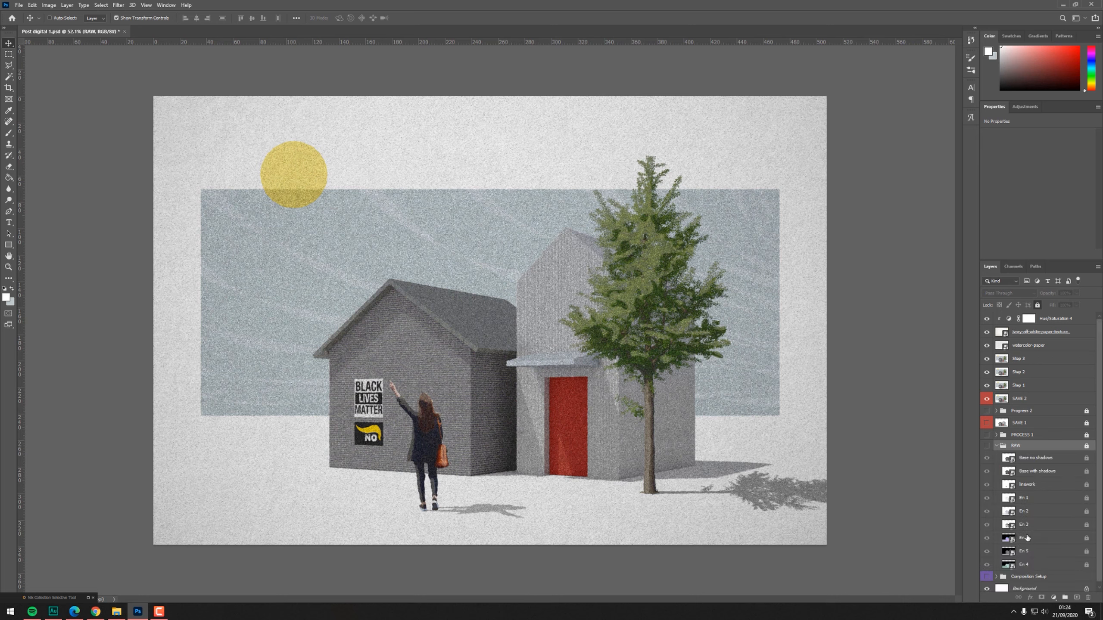
{"action": "left_click_drag", "start_coordinate": [1028, 484], "coordinate": [1011, 315]}
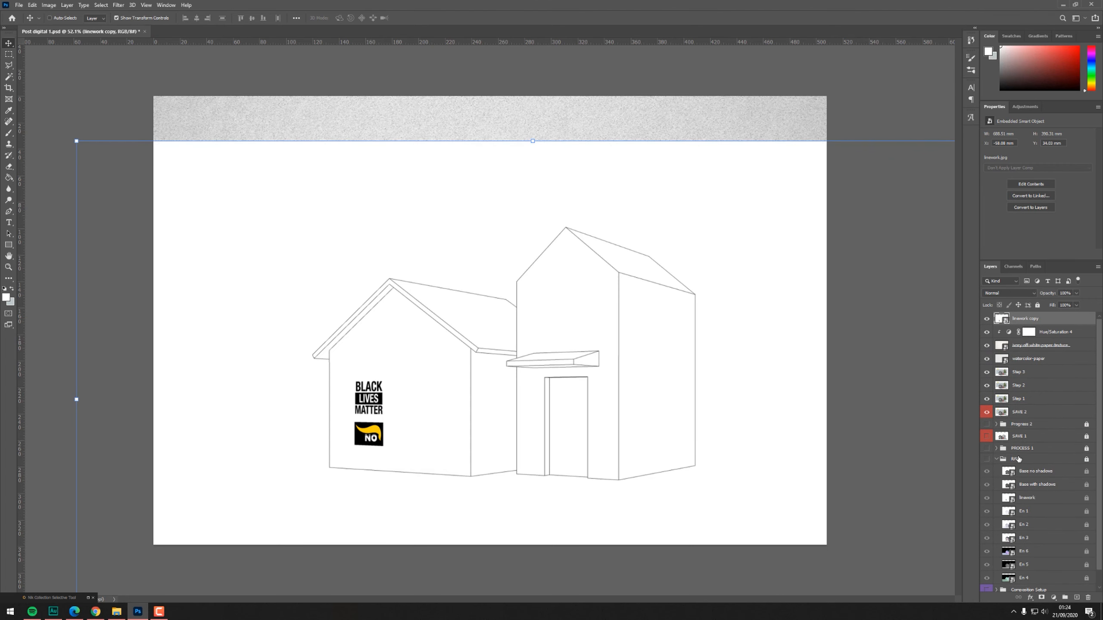
{"action": "left_click", "coordinate": [1000, 460]}
{"action": "left_click", "coordinate": [997, 460]}
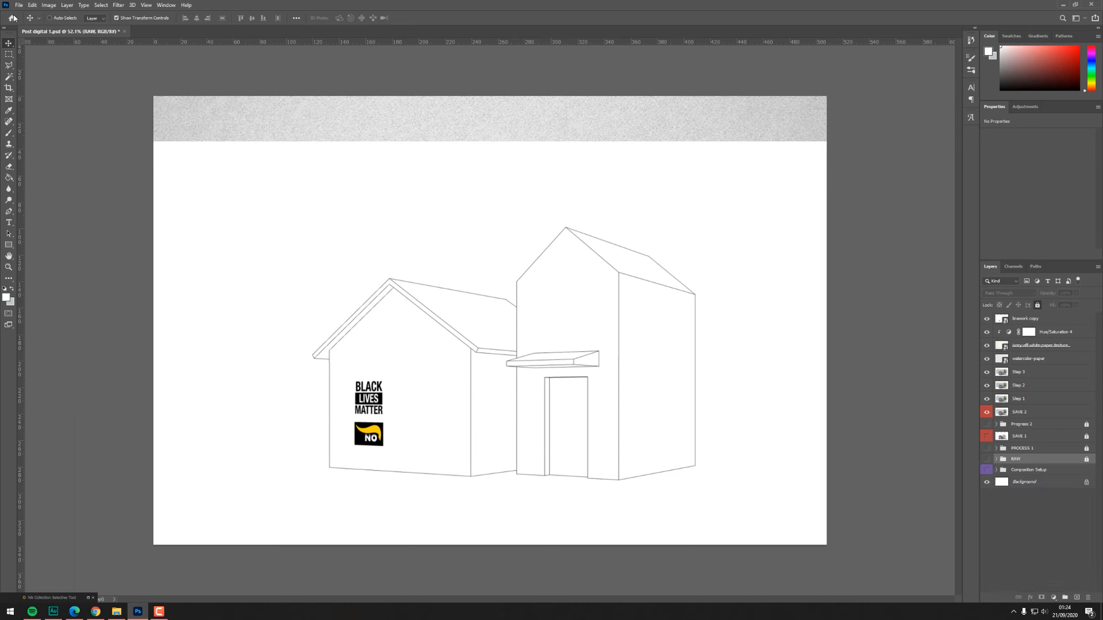
Invert the linework copy's colors and move the layer below watercolor-paper, directly above Step 3.
{"action": "left_click", "coordinate": [1031, 320]}
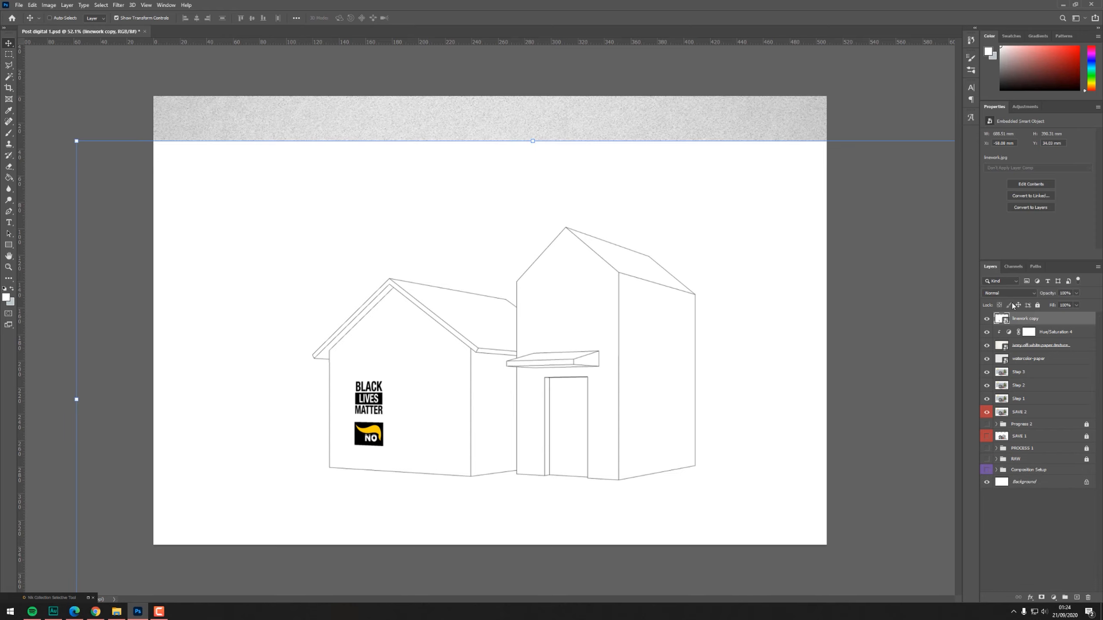
{"action": "left_click", "coordinate": [48, 5]}
{"action": "mouse_move", "coordinate": [96, 27]}
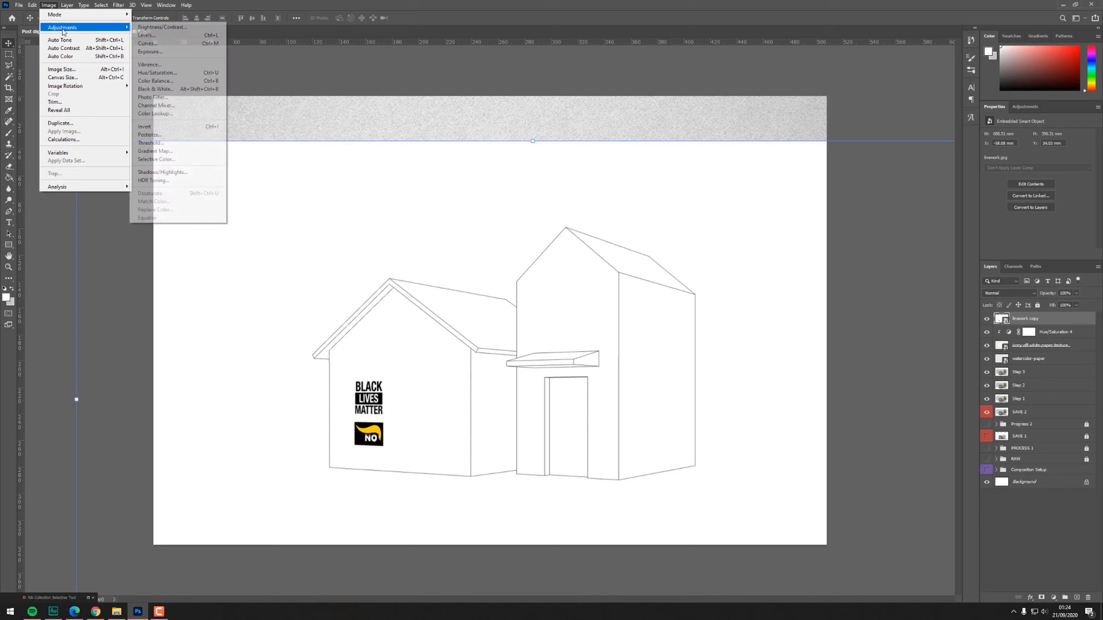
{"action": "left_click", "coordinate": [145, 126]}
{"action": "left_click_drag", "start_coordinate": [1038, 321], "coordinate": [1044, 365]}
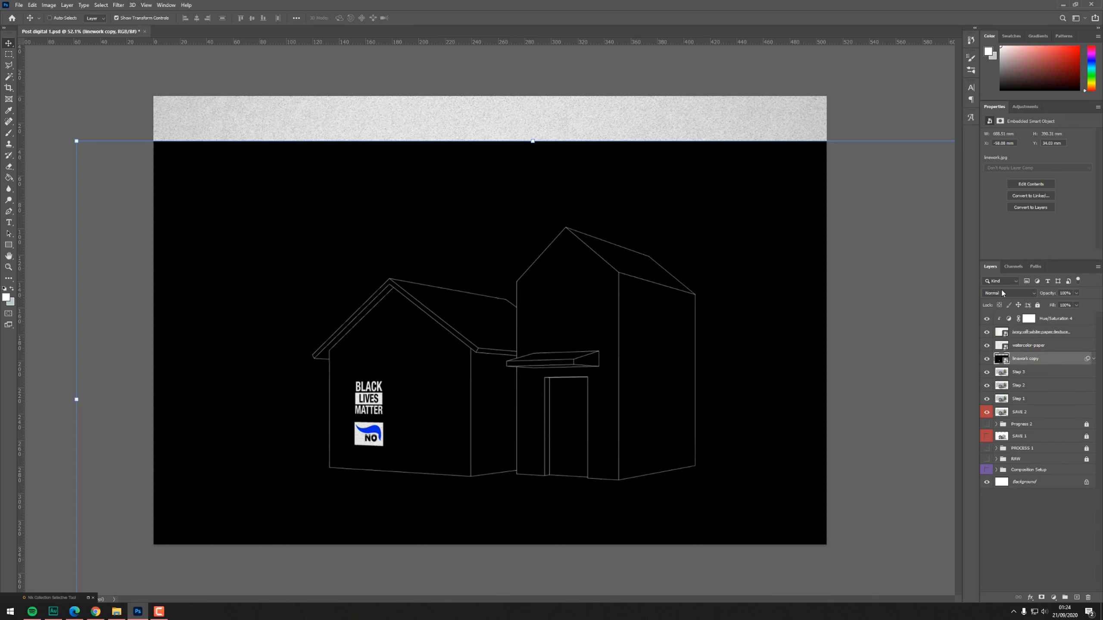
Set the linework copy's blend mode to Screen and add a layer mask hiding its lines over the two wall posters.
{"action": "left_click", "coordinate": [1005, 293]}
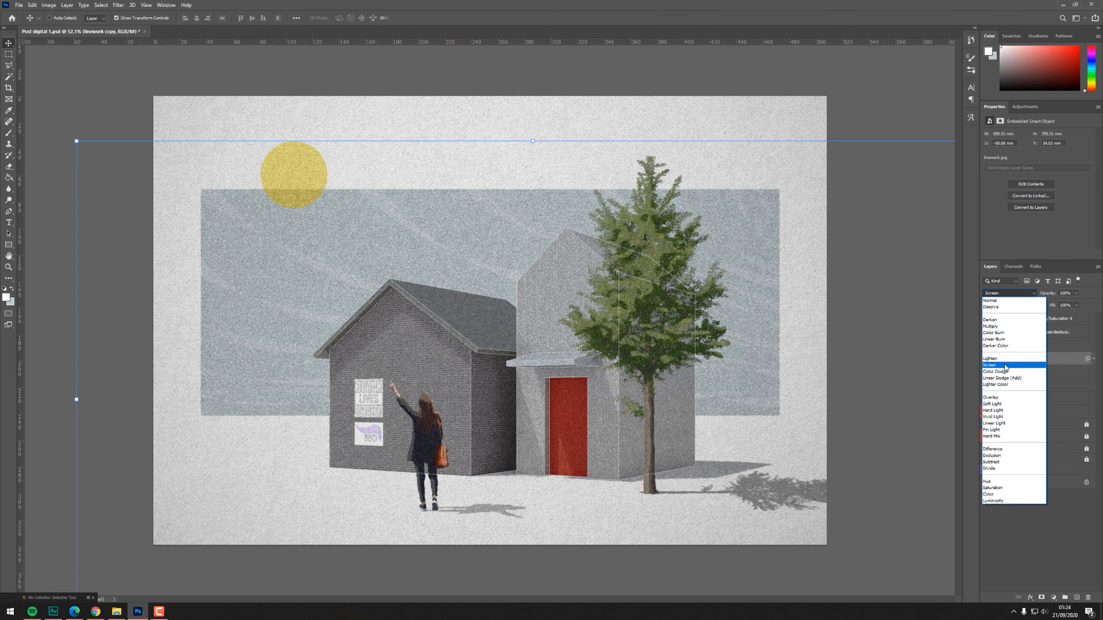
{"action": "left_click", "coordinate": [1005, 366]}
{"action": "left_click", "coordinate": [1041, 597]}
{"action": "key", "text": "ctrl+plus"}
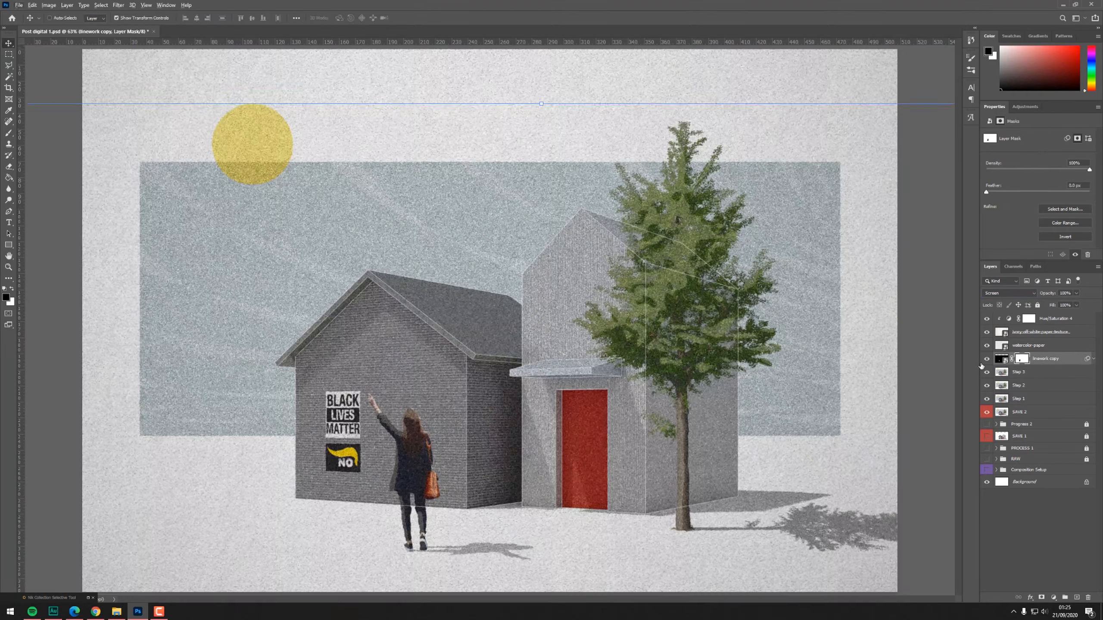
Paint on the linework copy's layer mask to hide the white lines crossing the tree.
{"action": "key", "text": "b"}
{"action": "scroll", "coordinate": [398, 434], "scroll_direction": "up", "scroll_amount": 4}
{"action": "scroll", "coordinate": [462, 425], "scroll_direction": "down", "scroll_amount": 5}
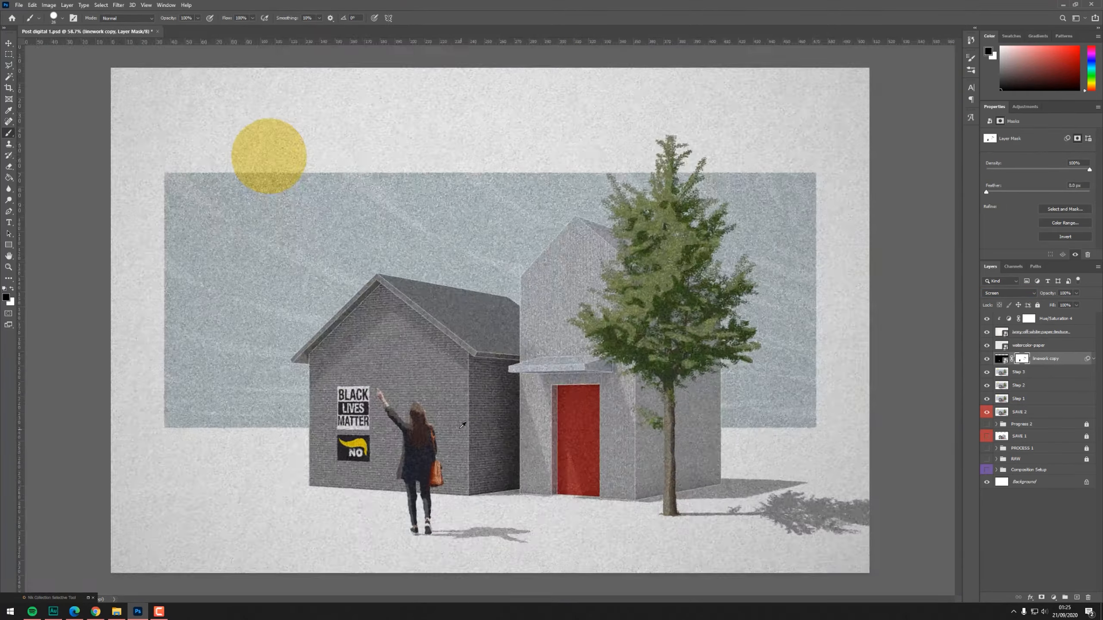
{"action": "scroll", "coordinate": [463, 425], "scroll_direction": "up", "scroll_amount": 1}
Compare the collage with and without the linework copy, and lower that layer's opacity to about 70%.
{"action": "left_click", "coordinate": [987, 359]}
{"action": "left_click", "coordinate": [987, 359]}
{"action": "left_click", "coordinate": [987, 359]}
{"action": "left_click", "coordinate": [987, 358]}
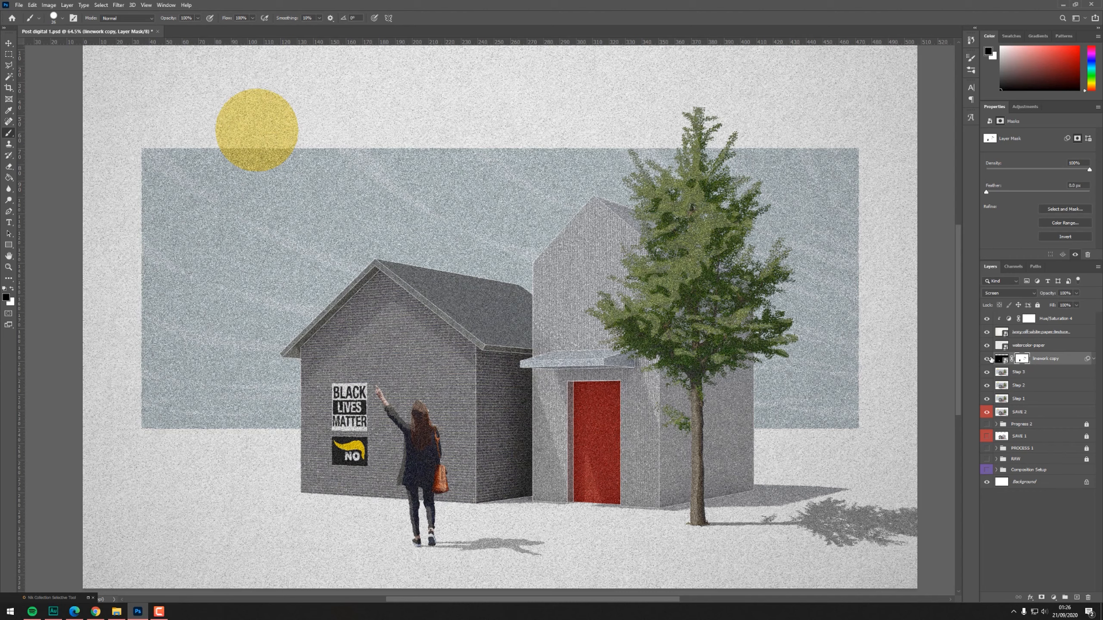
{"action": "left_click", "coordinate": [1076, 292]}
{"action": "left_click_drag", "start_coordinate": [1059, 303], "coordinate": [1059, 304]}
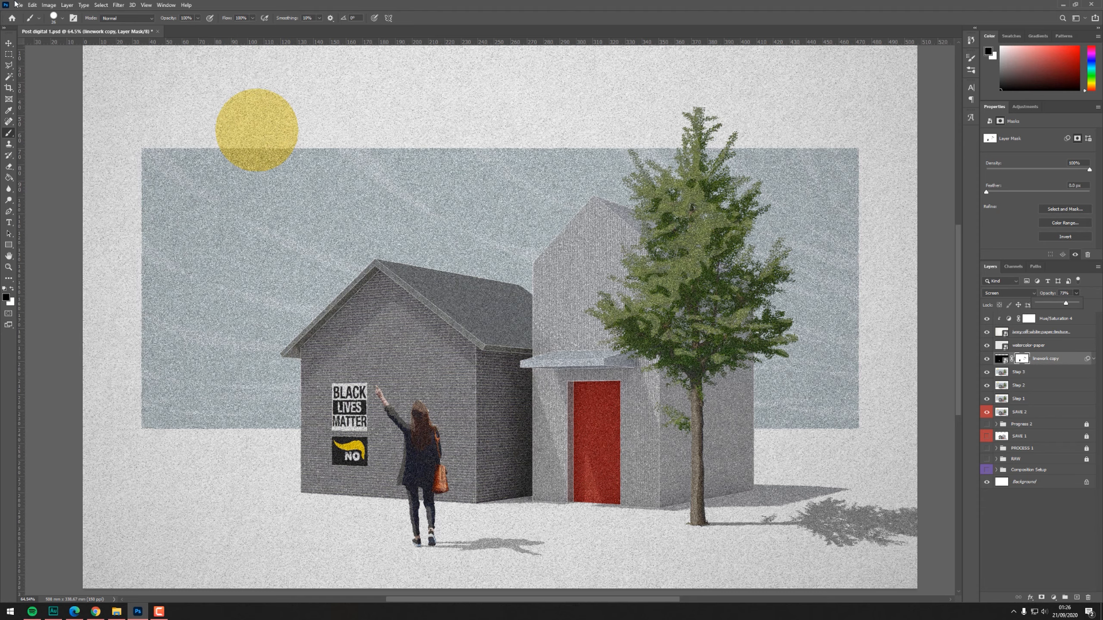
{"action": "key", "text": "v"}
{"action": "key", "text": "ctrl+t"}
{"action": "scroll", "coordinate": [169, 190], "scroll_direction": "up", "scroll_amount": 3}
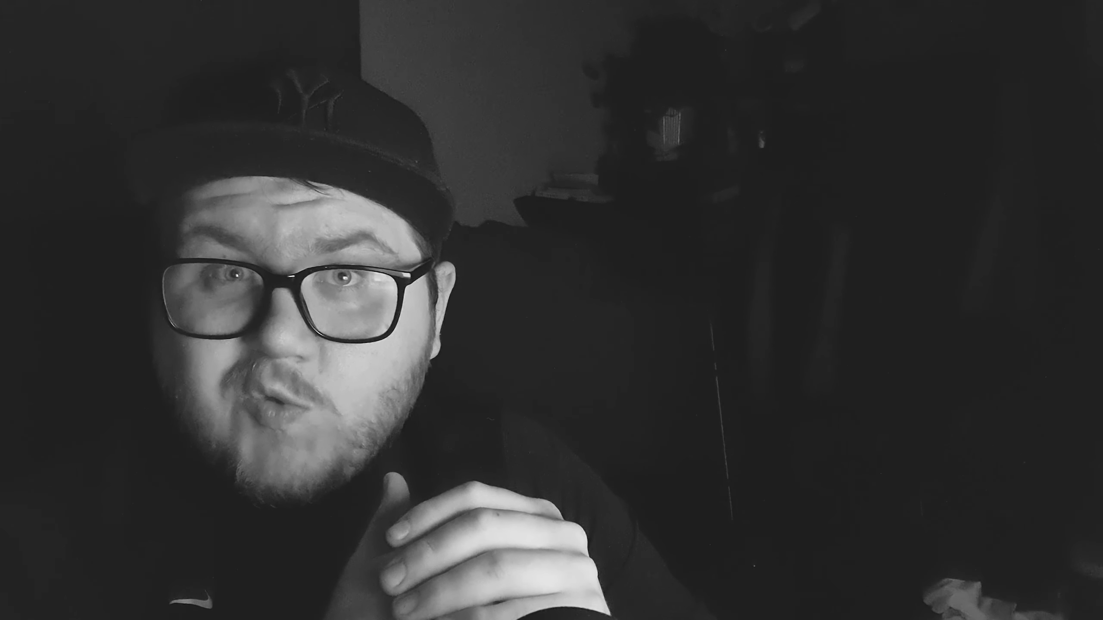